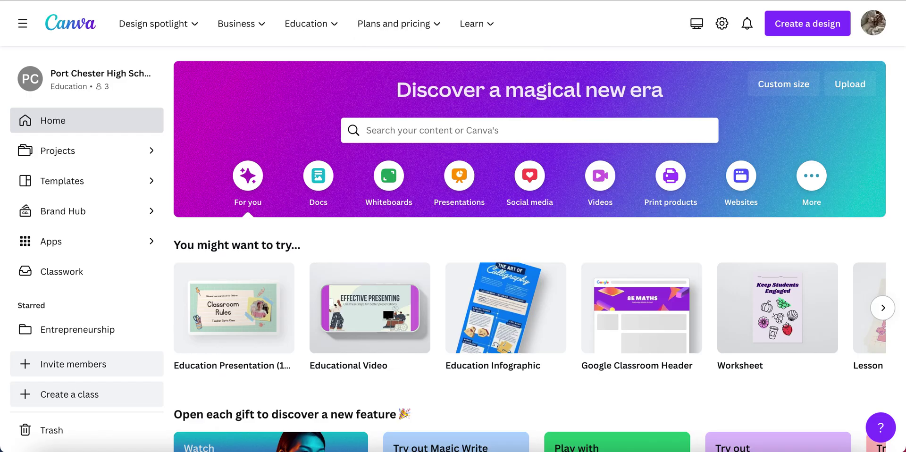
- Start a blank US Poster design from the 'poster' template search results
left_click(444, 125)
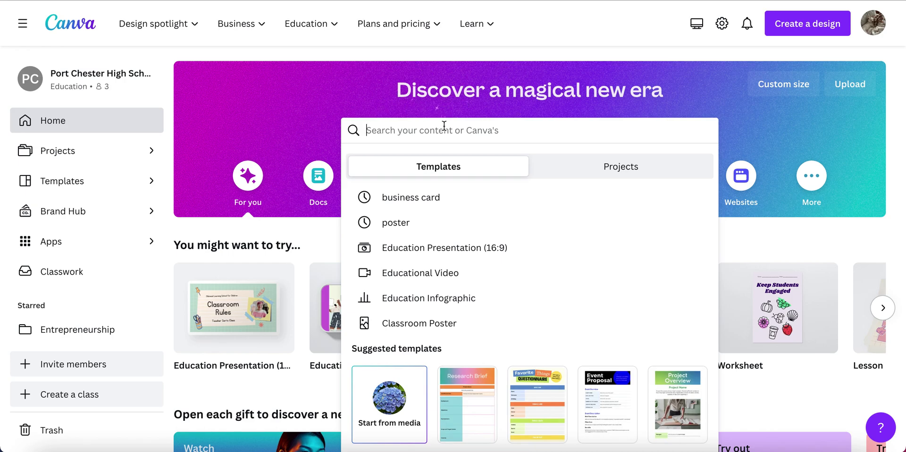
left_click(394, 222)
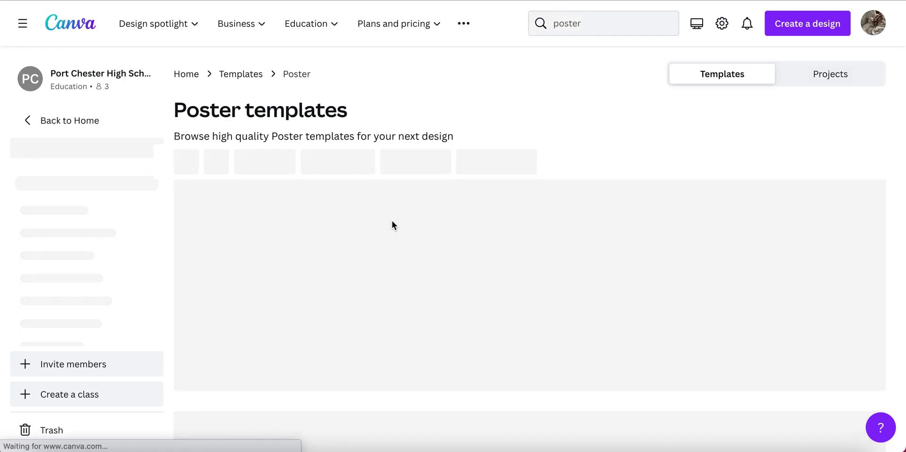
scroll(391, 219, "down", 2)
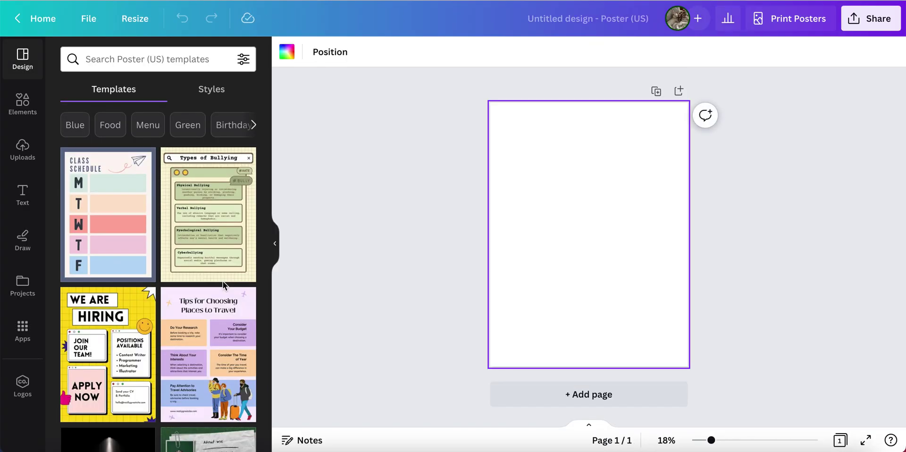
- Title the design 'Sheft Pilates - Logo Kit'
left_click(610, 17)
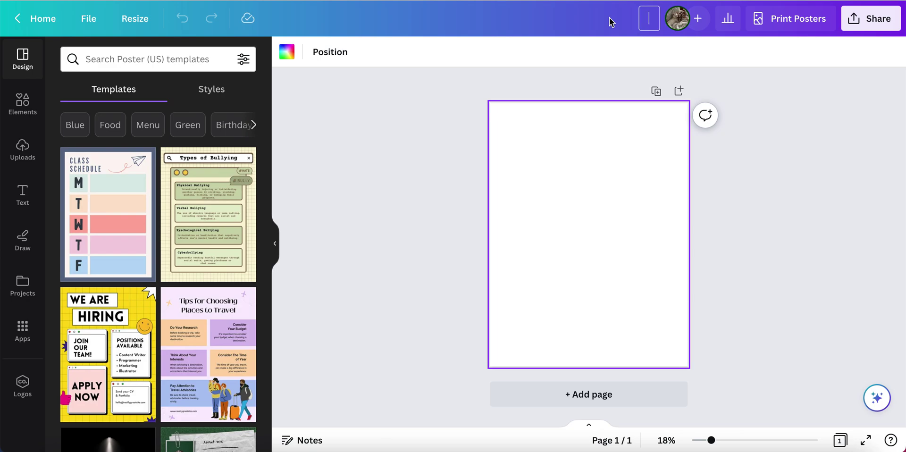
type("Sheft Pilates - Logo Kit")
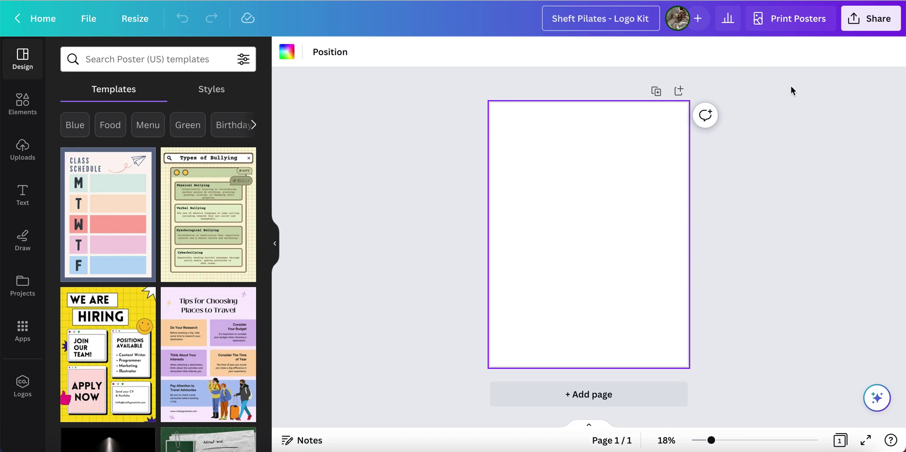
left_click(806, 125)
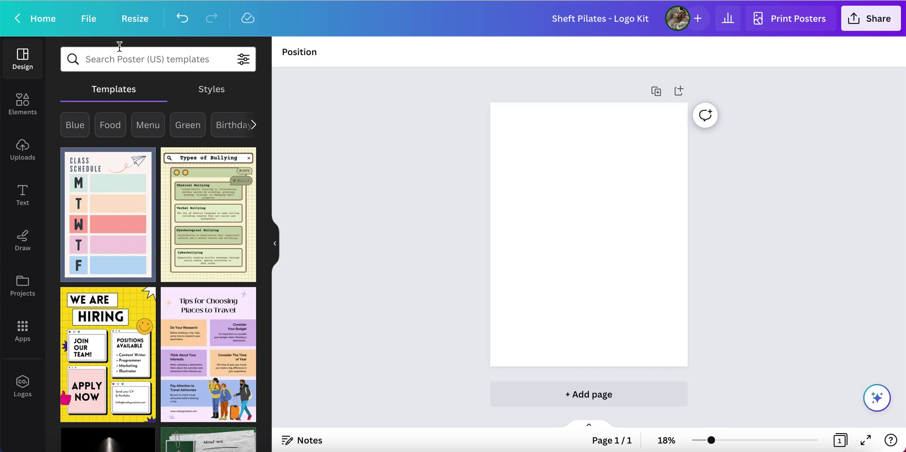
- Resize the page to a custom 3.5 × 2 in card size
left_click(136, 25)
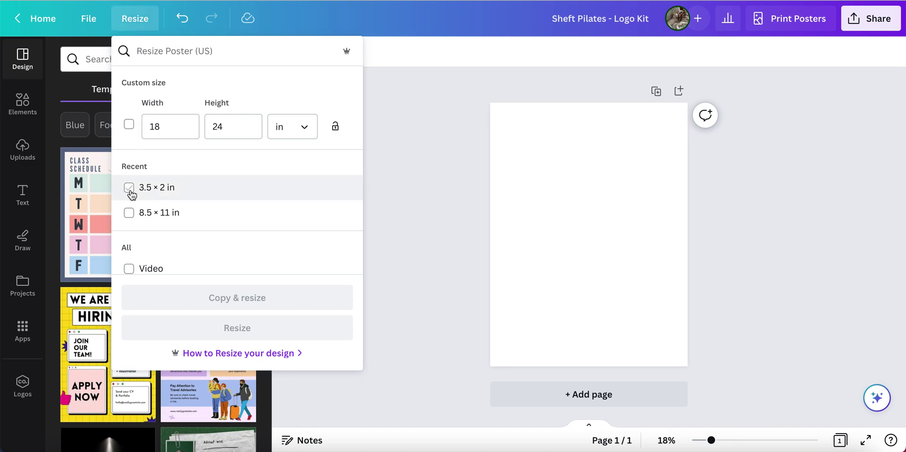
left_click(170, 127)
key("BackSpace")
key("BackSpace")
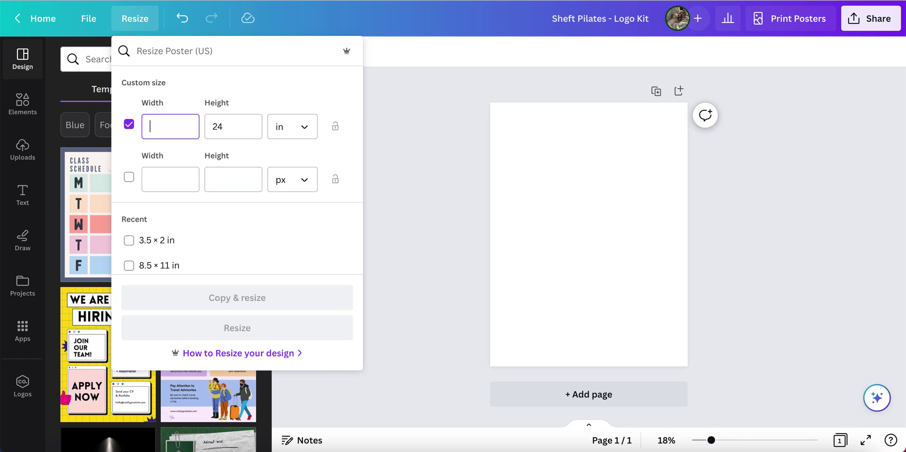
type("3.5")
left_click(240, 129)
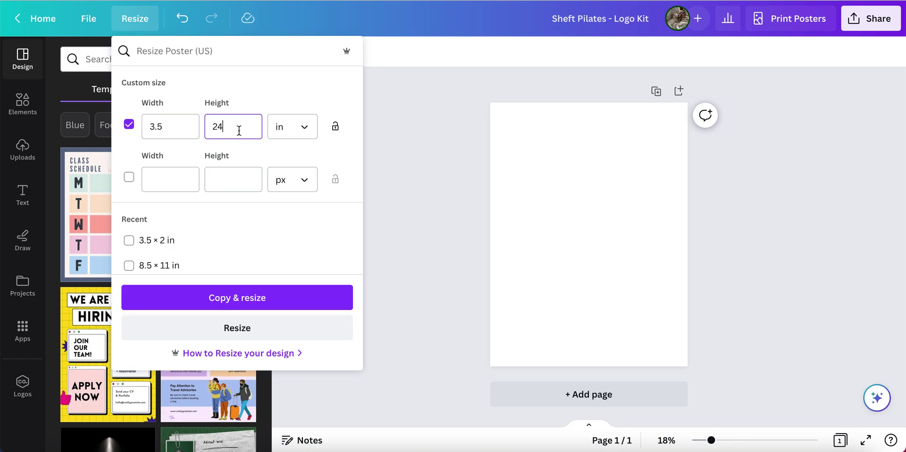
key("BackSpace")
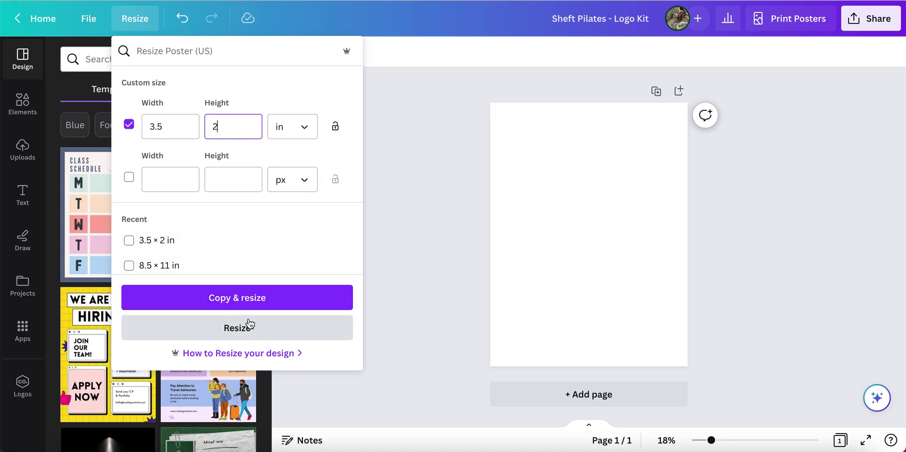
left_click(237, 328)
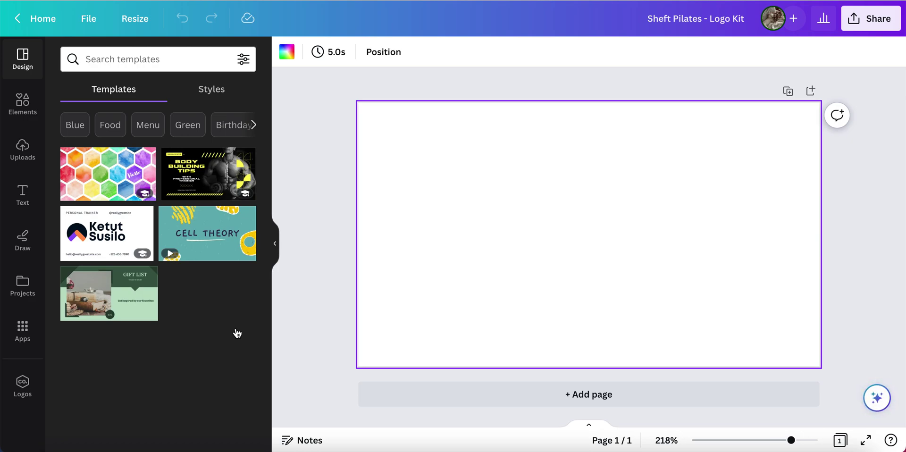
- Insert the Sheft Pilates Brand kit design from Projects onto the card page
left_click(20, 192)
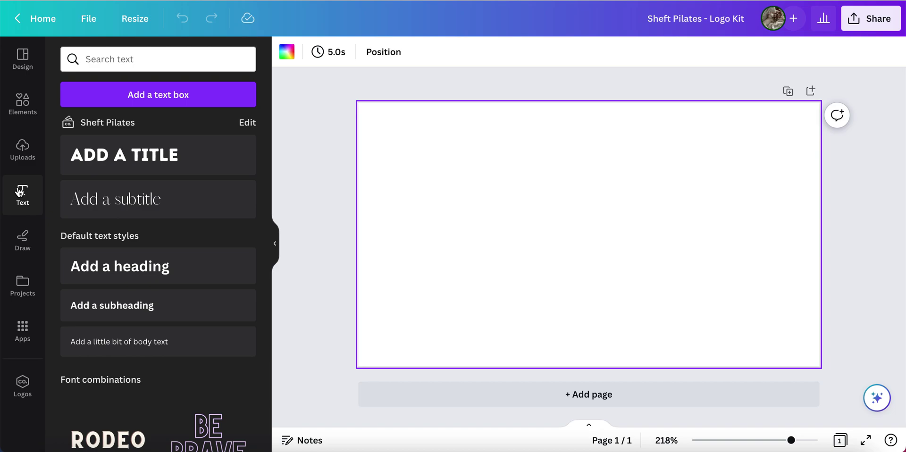
left_click(23, 109)
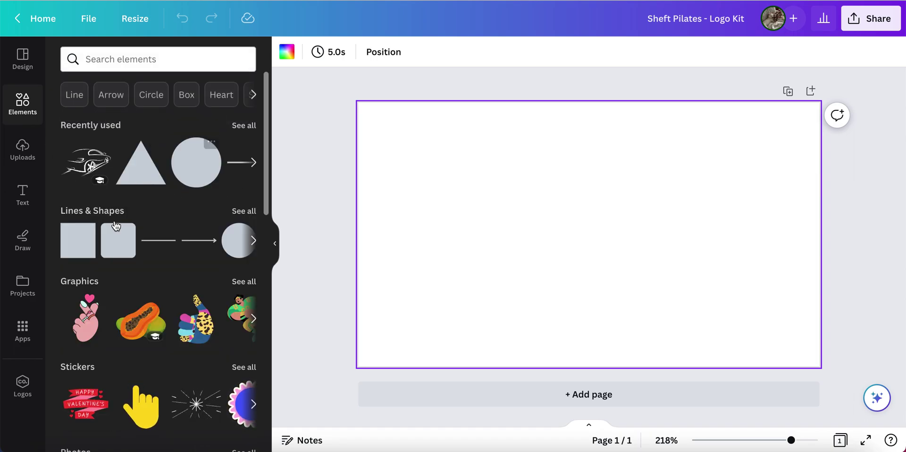
left_click(21, 293)
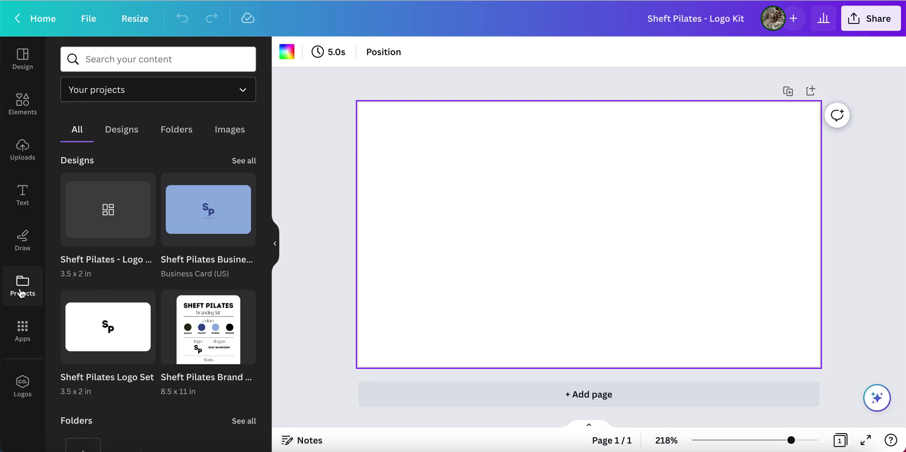
left_click(203, 342)
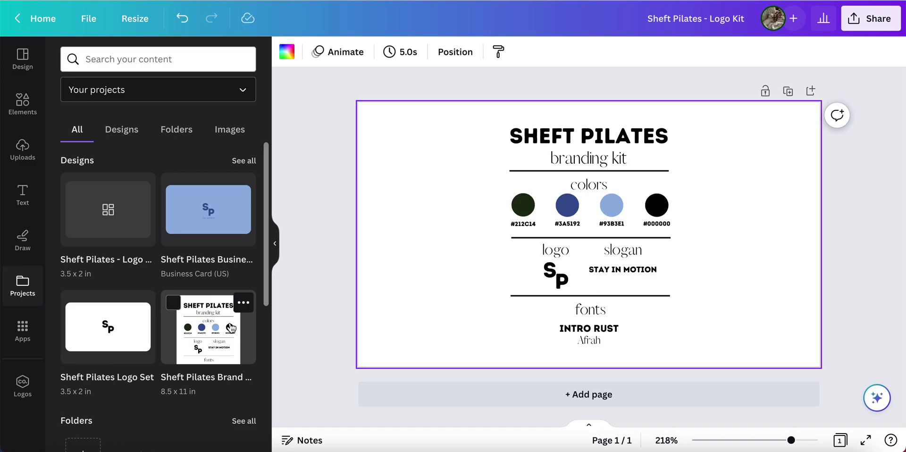
- Delete the Afrah and INTRO RUST font samples, fonts heading, STAY IN MOTION slogan and logo/slogan headings
left_click(276, 243)
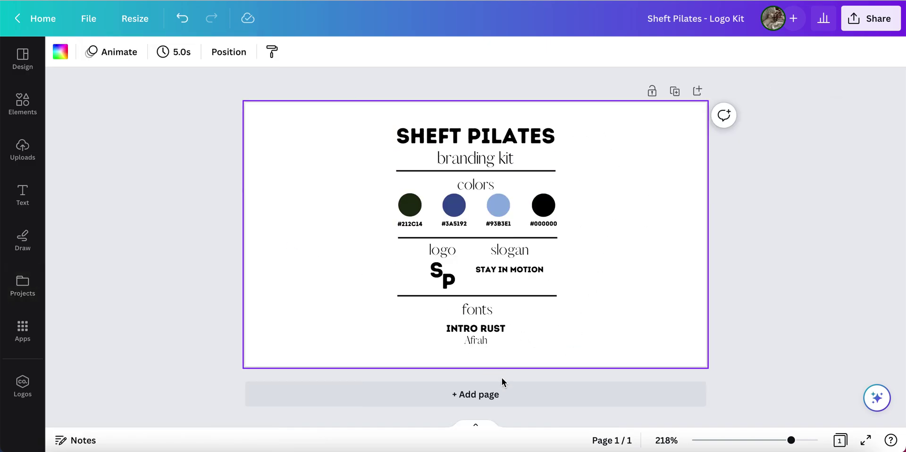
left_click(479, 341)
key("Delete")
left_click(480, 330)
key("Delete")
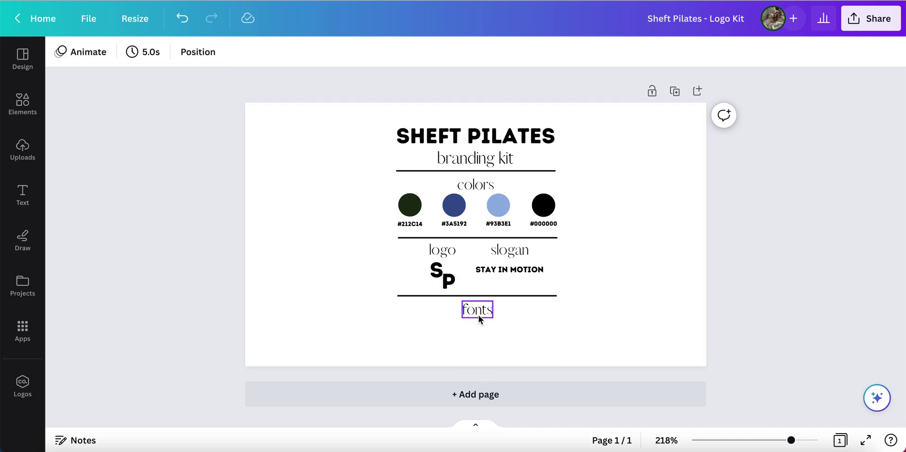
left_click(478, 311)
key("Delete")
left_click(513, 273)
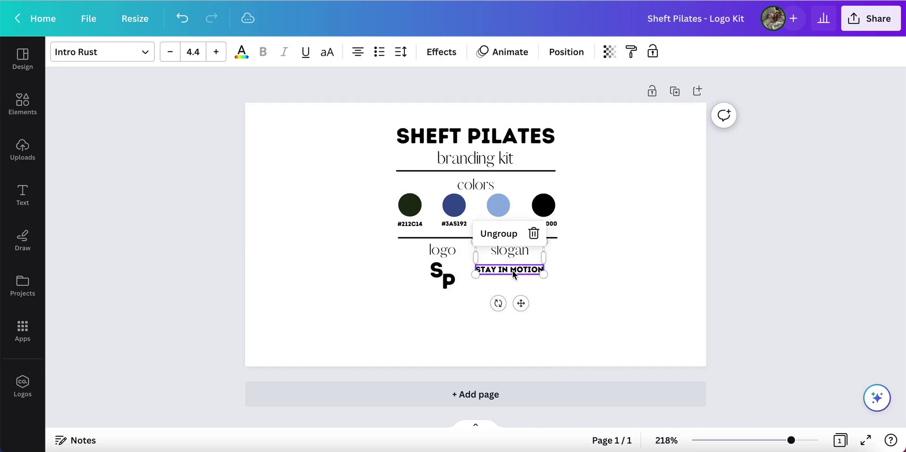
key("Delete")
left_click(452, 249)
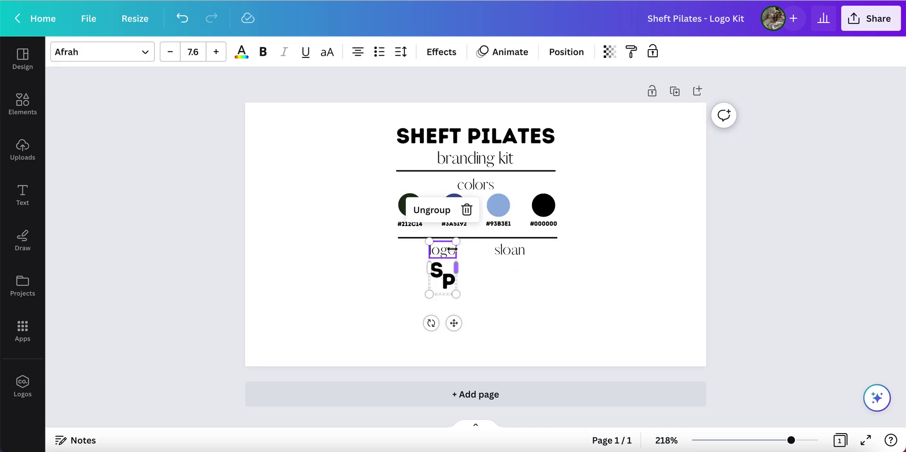
key("Delete")
left_click(510, 249)
left_click(510, 249)
key("Delete")
- Remove the divider line plus the black and light-blue #93B3E1 swatches with their labels
left_click(526, 238)
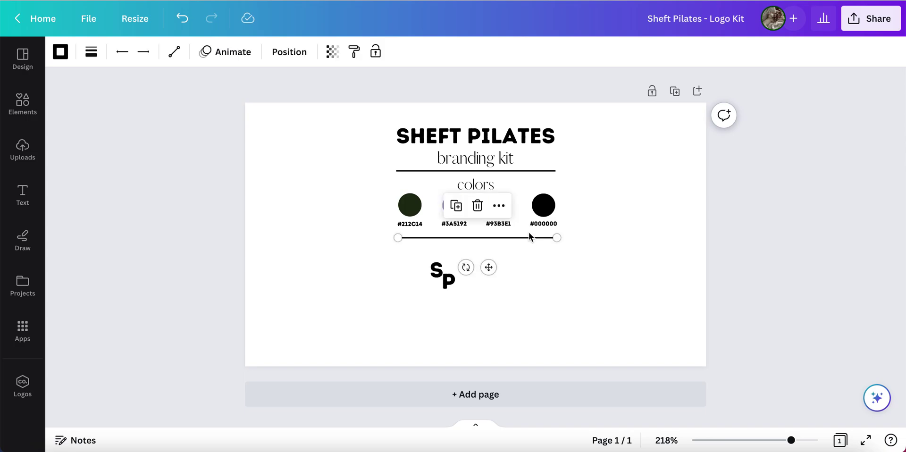
key("Delete")
left_click(538, 223)
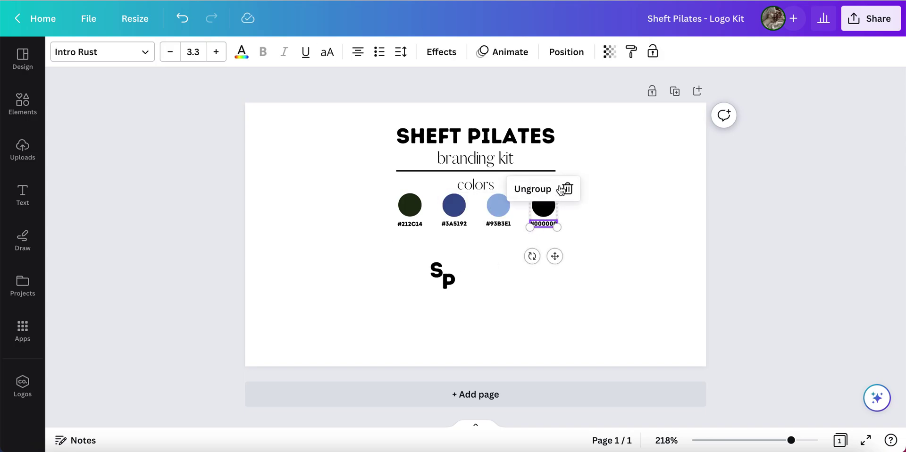
left_click(568, 188)
left_click(545, 205)
key("Delete")
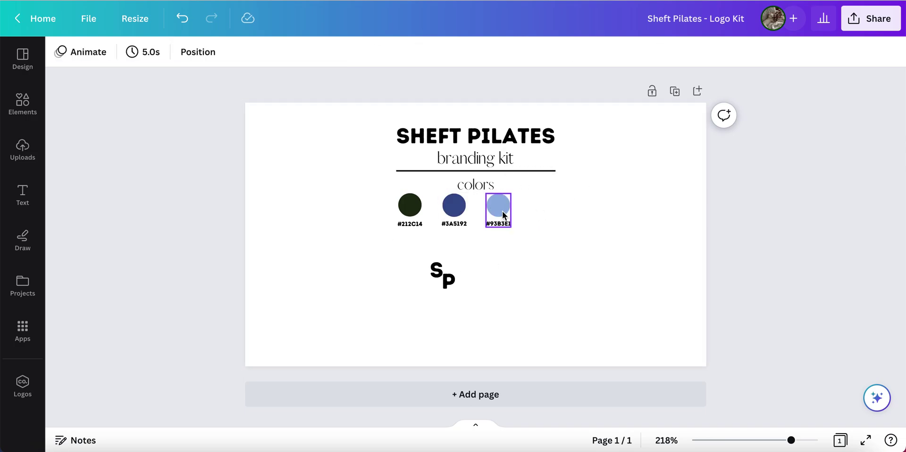
left_click(497, 224)
left_click(499, 213)
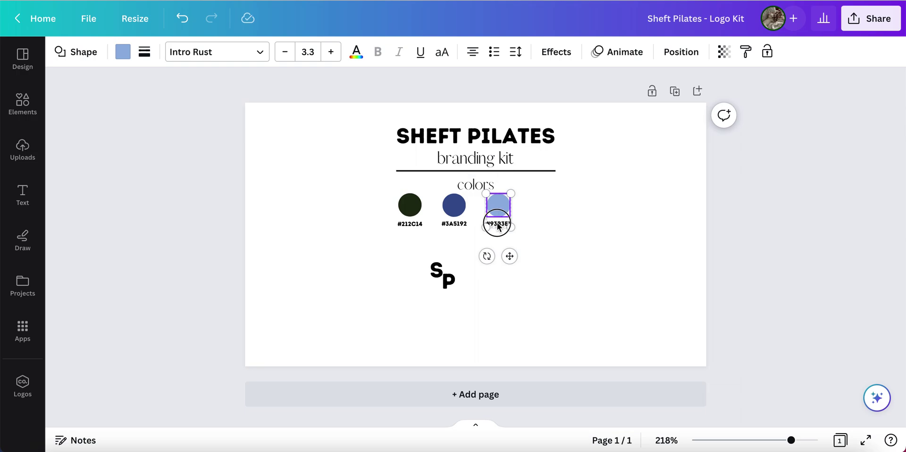
key("Delete")
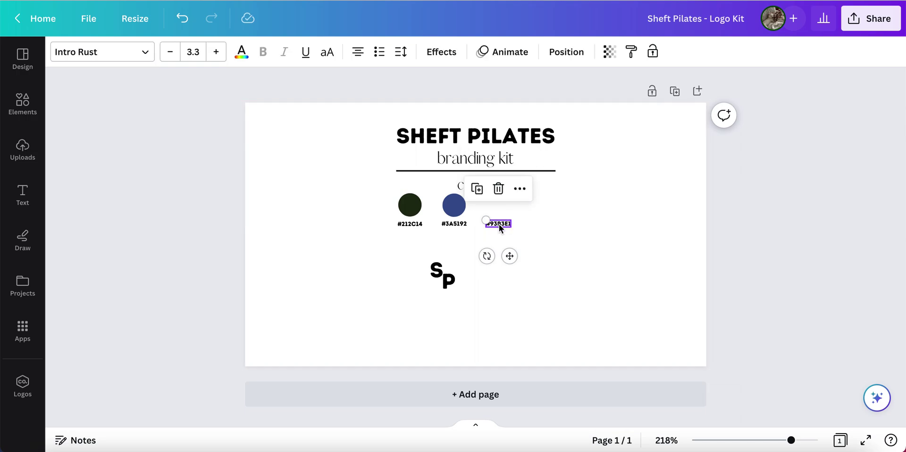
key("Delete")
- Delete the #3A5192 and #212C14 swatches, colors heading, purple line, subtitle and SHEFT PILATES title
left_click(452, 209)
left_click(452, 209)
key("Delete")
key("Delete")
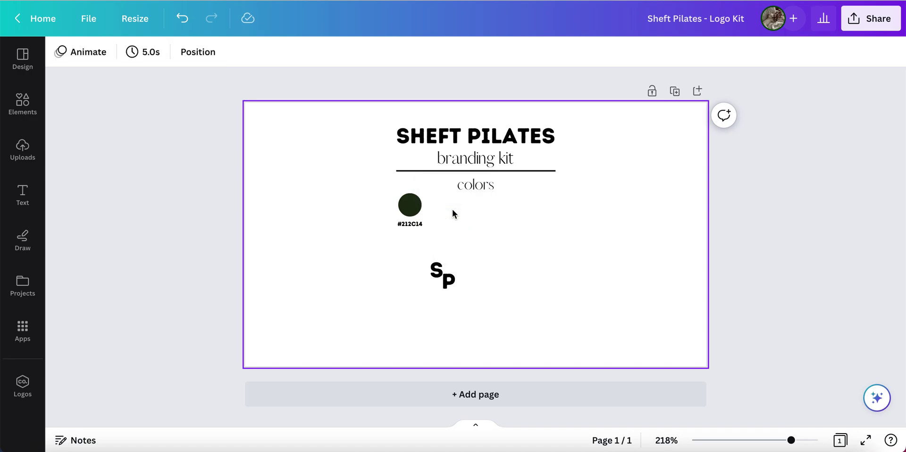
left_click(409, 205)
left_click(409, 205)
key("Delete")
key("Delete")
left_click(478, 187)
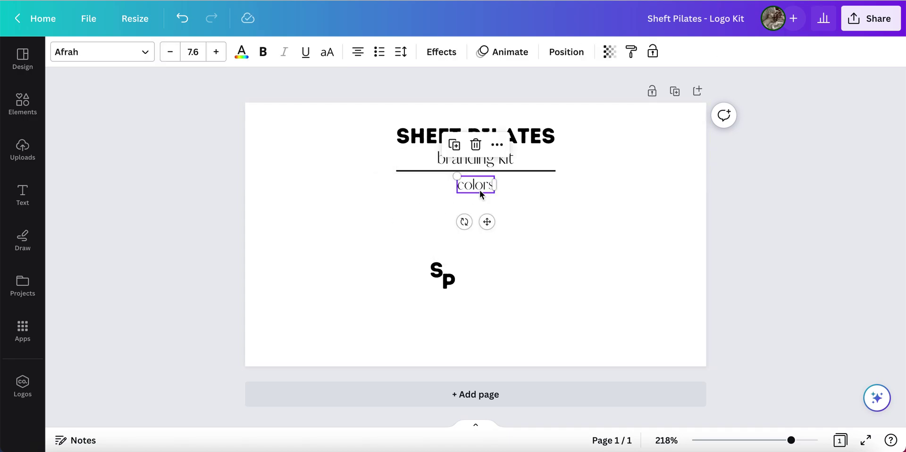
key("Delete")
left_click(480, 171)
key("Delete")
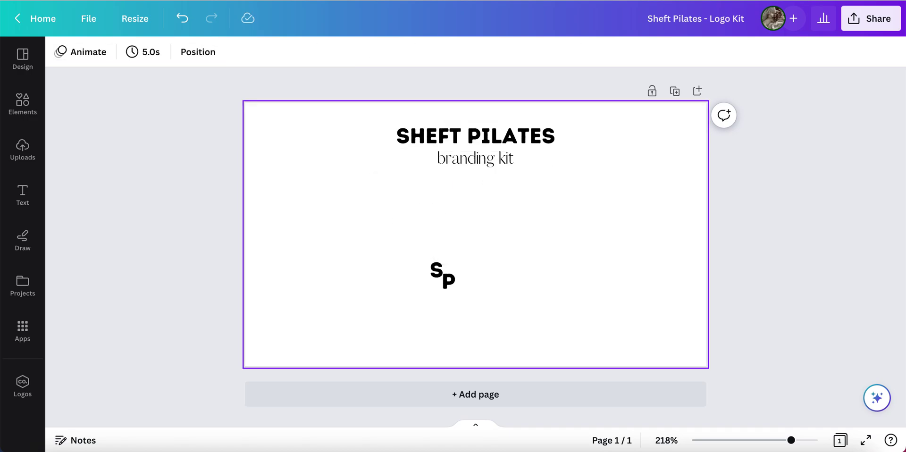
left_click(478, 159)
key("Delete")
left_click(451, 137)
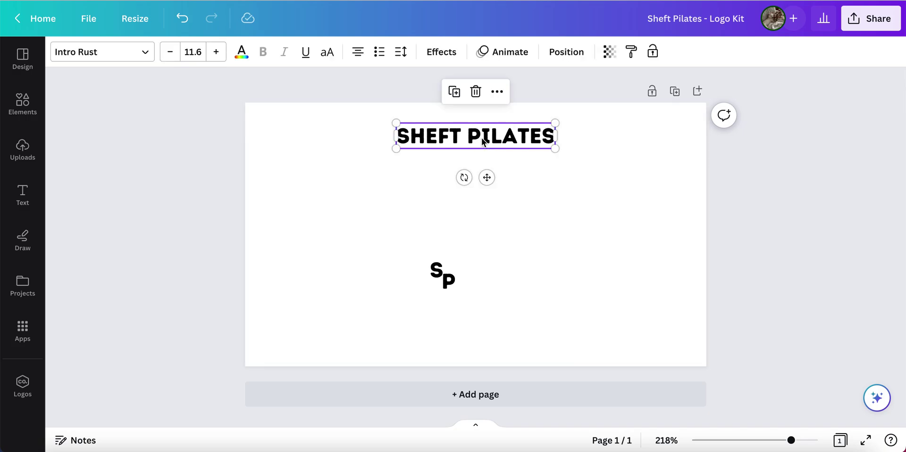
key("Delete")
- Centre the SP logo on the page and enlarge it to about font size 25
left_click(456, 275)
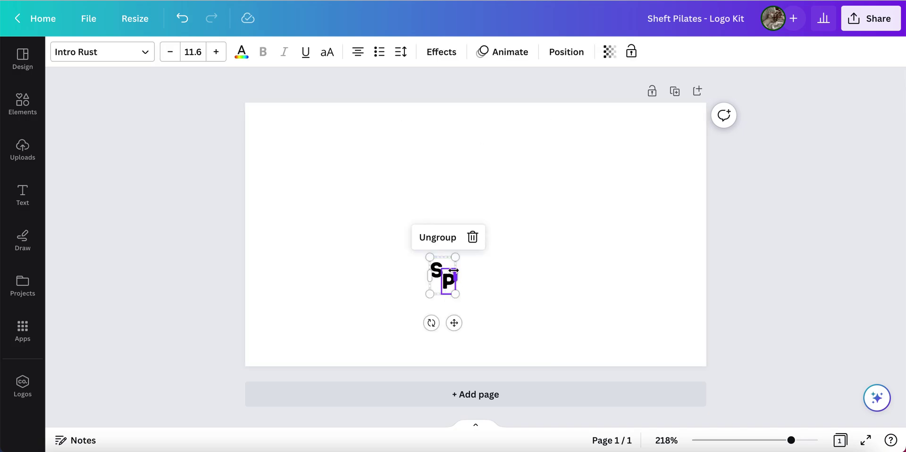
left_click_drag(444, 273, 477, 231)
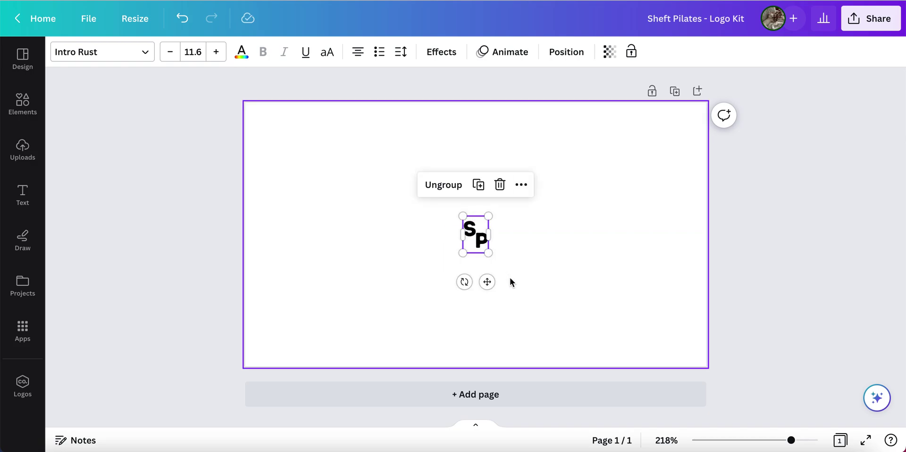
left_click(538, 286)
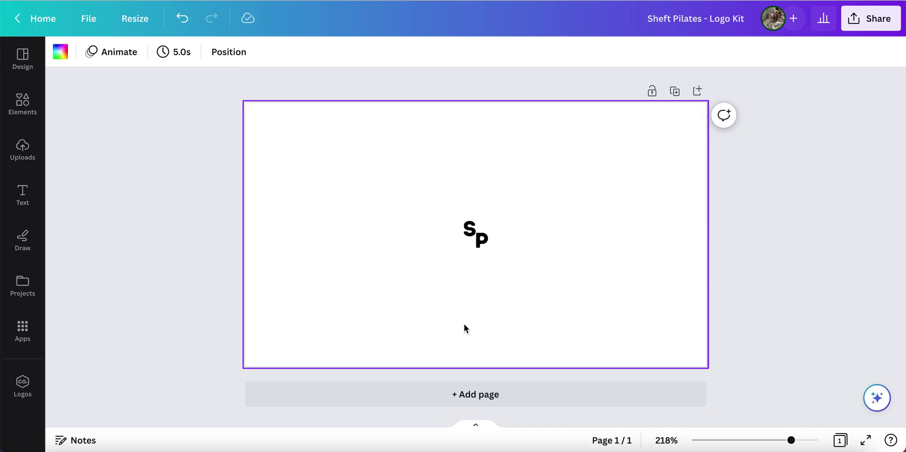
left_click(476, 236)
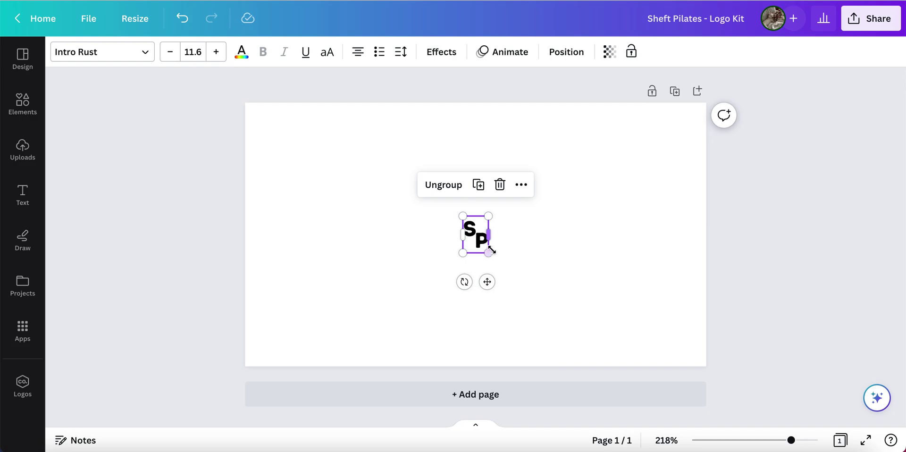
left_click_drag(488, 254, 528, 294)
left_click_drag(497, 247, 485, 226)
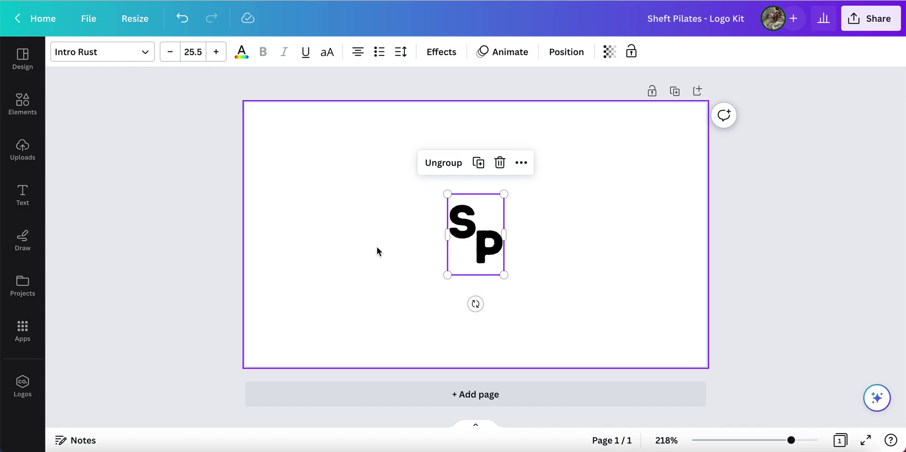
- Duplicate the SP logo page and title page 1 'Black'
left_click(677, 93)
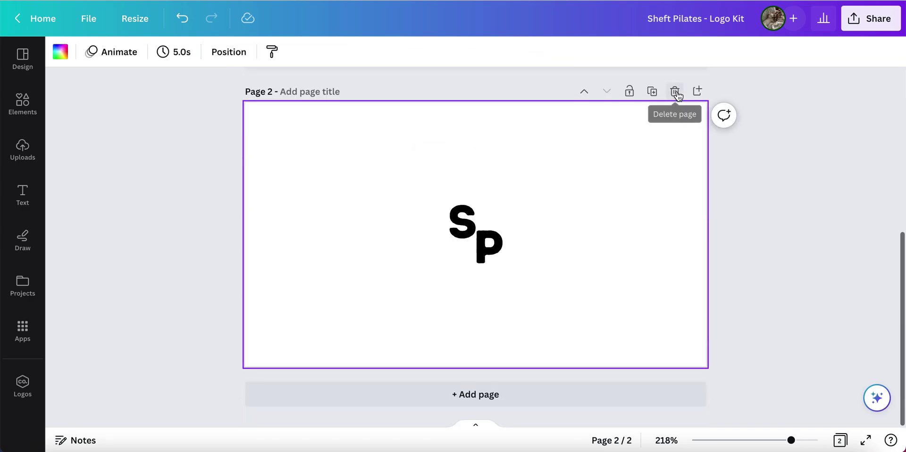
scroll(415, 173, "up", 6)
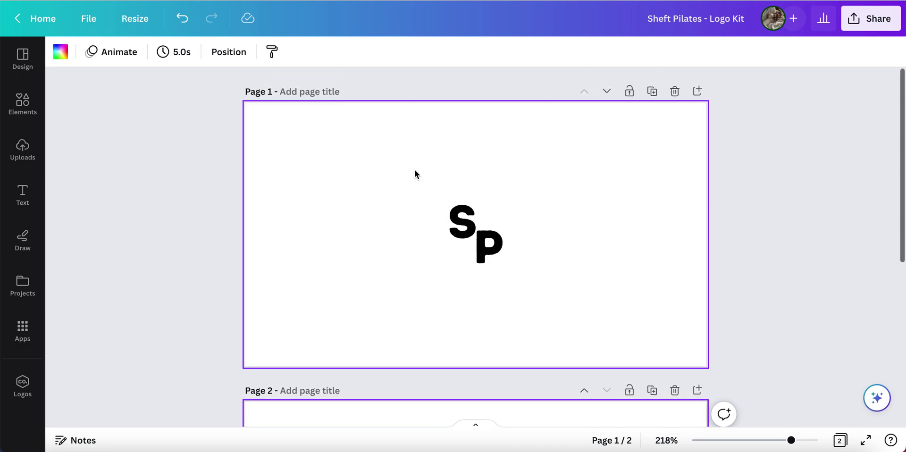
left_click(306, 92)
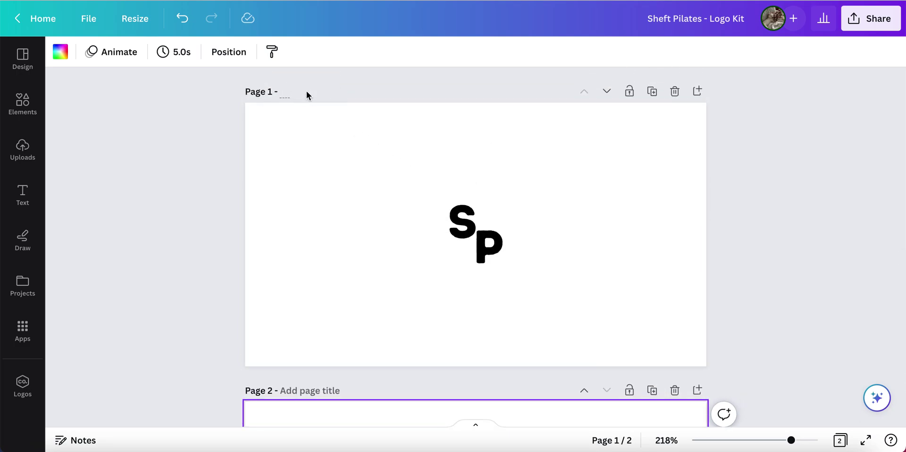
type("Black")
scroll(731, 273, "down", 3)
scroll(732, 272, "down", 5)
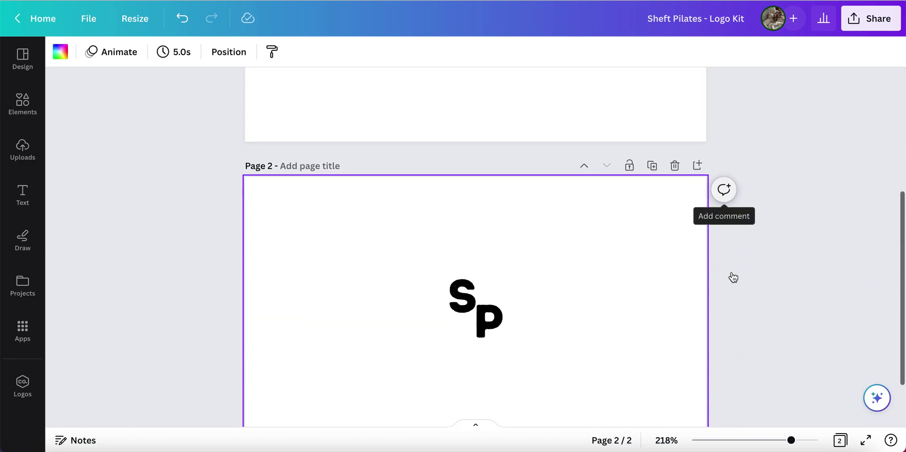
left_click(477, 225)
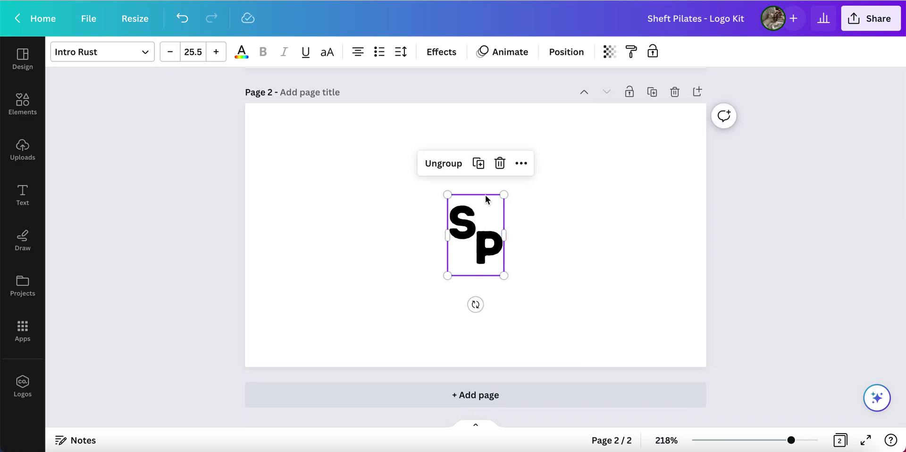
- Recolour page 2's SP logo brand dark green (#212c14) and title the page 'Dark Green'
left_click(242, 51)
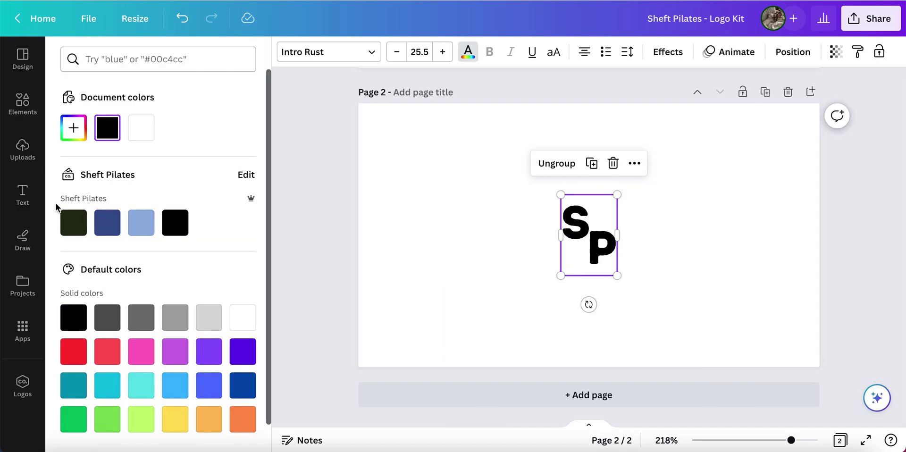
left_click(78, 226)
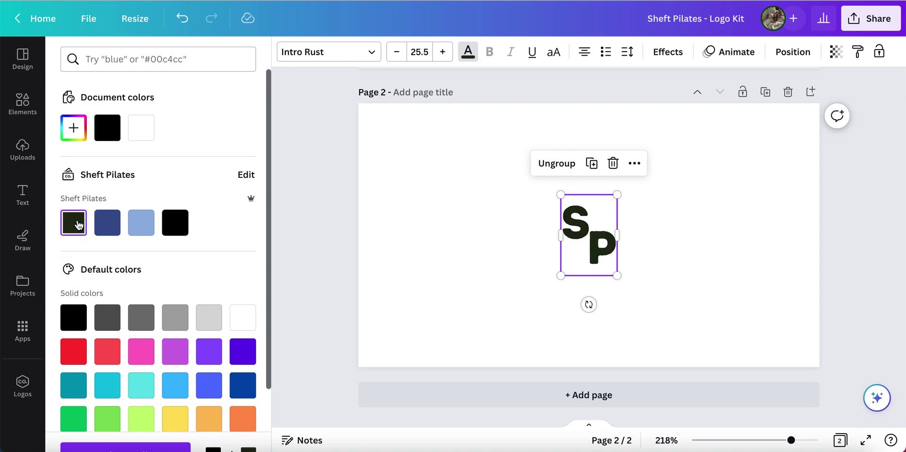
left_click(403, 91)
type("Dark G")
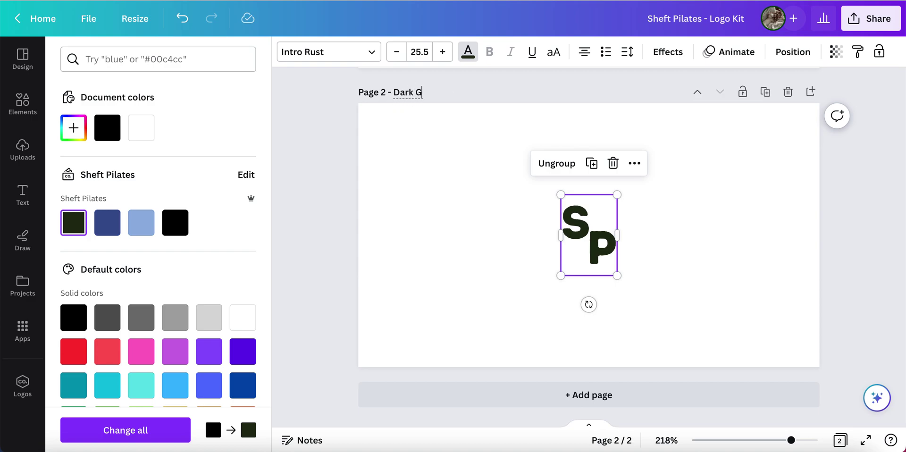
type("en")
- Duplicate the page, recolour its SP logo brand dark blue and retitle it 'Dark Blue'
left_click(766, 92)
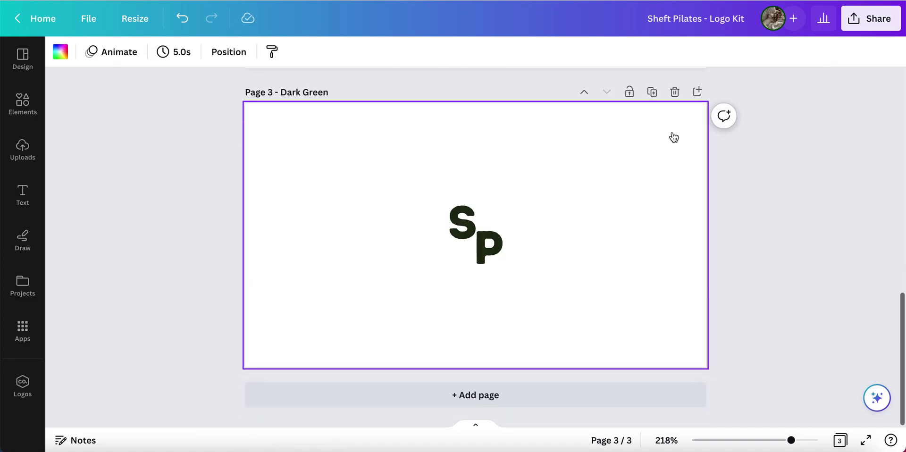
left_click(482, 240)
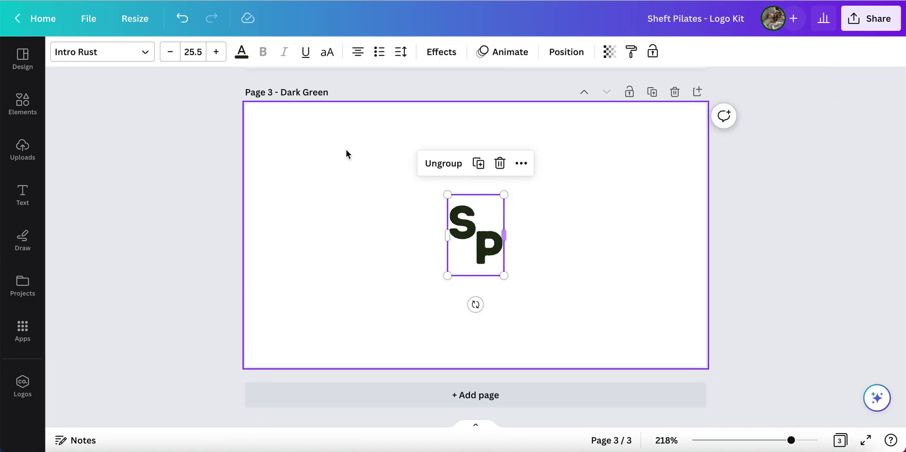
left_click(241, 52)
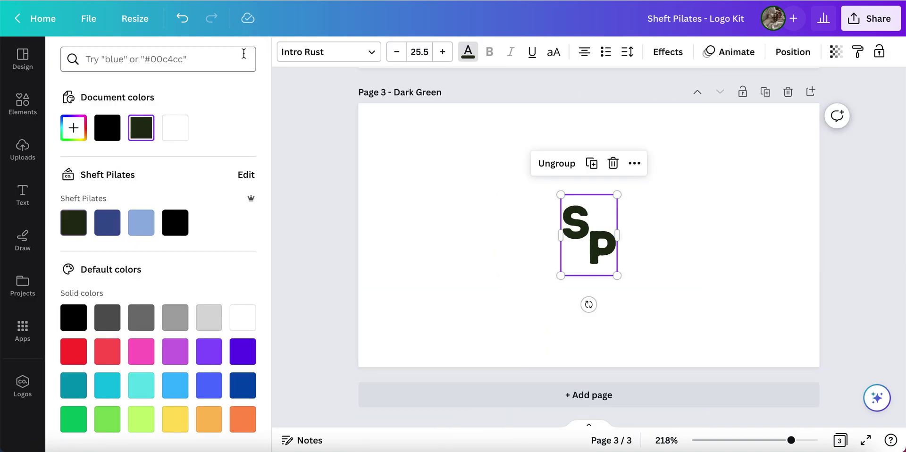
left_click(108, 224)
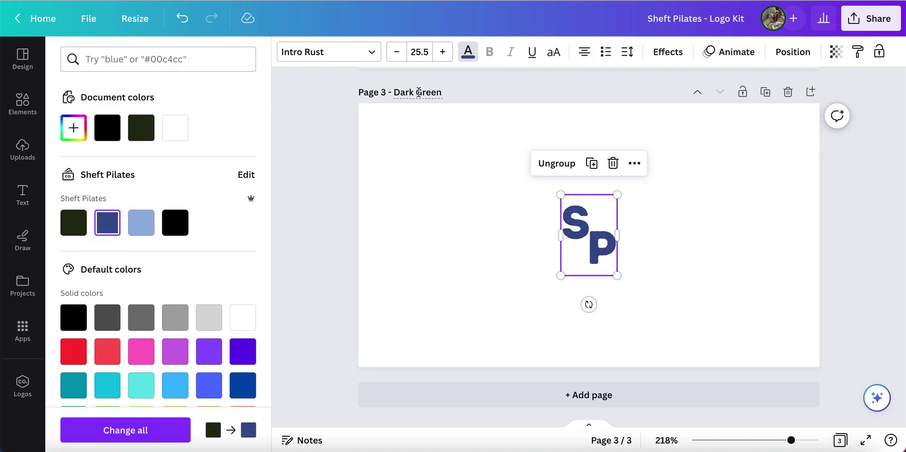
left_click_drag(418, 92, 470, 91)
type("Blue")
left_click(861, 196)
- Duplicate again, make the SP logo brand light blue and retitle the page 'Light Blue'
left_click(651, 91)
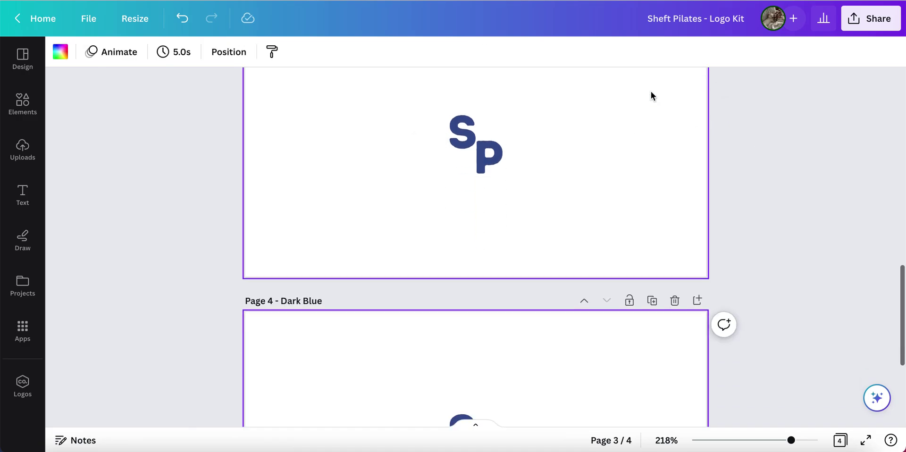
left_click(465, 222)
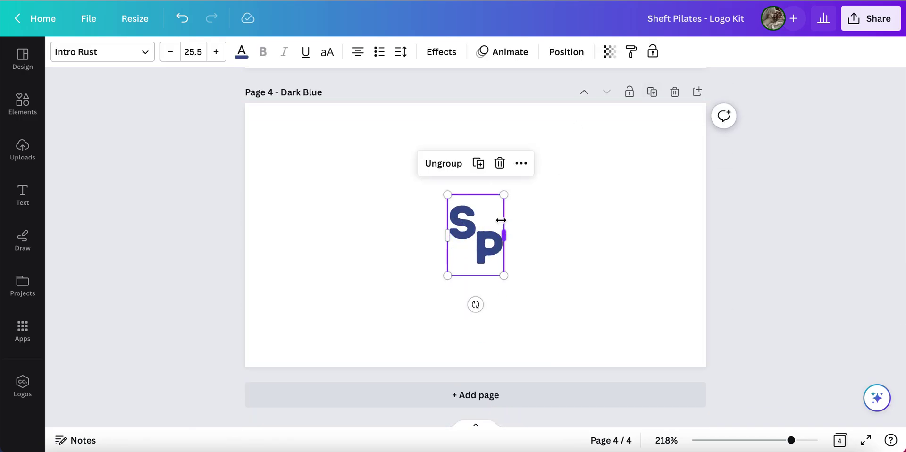
left_click(241, 52)
left_click(141, 222)
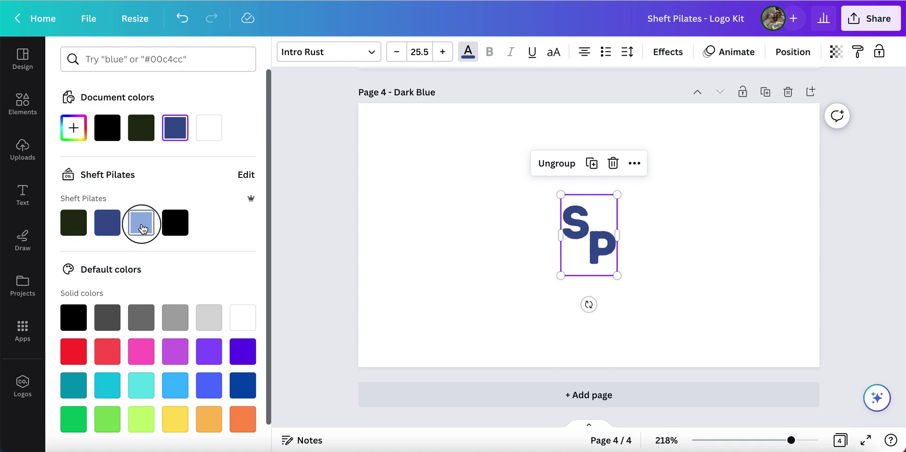
left_click(400, 92)
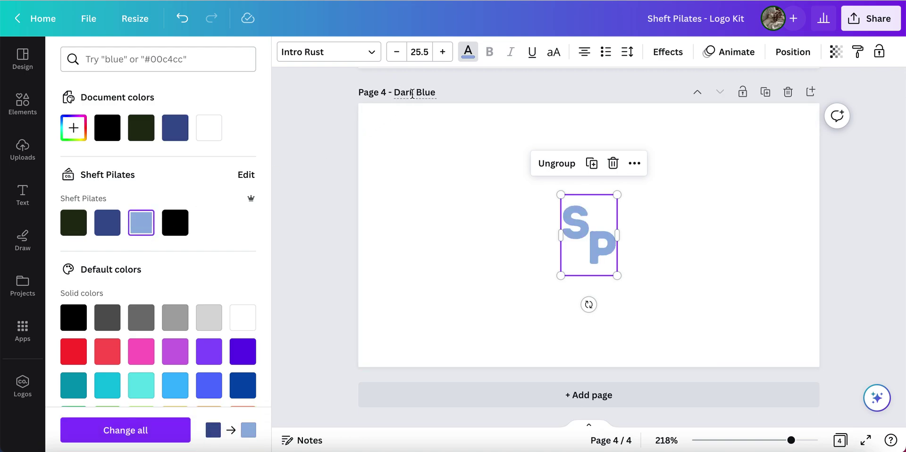
left_click_drag(415, 92, 394, 92)
type("Light")
key("Return")
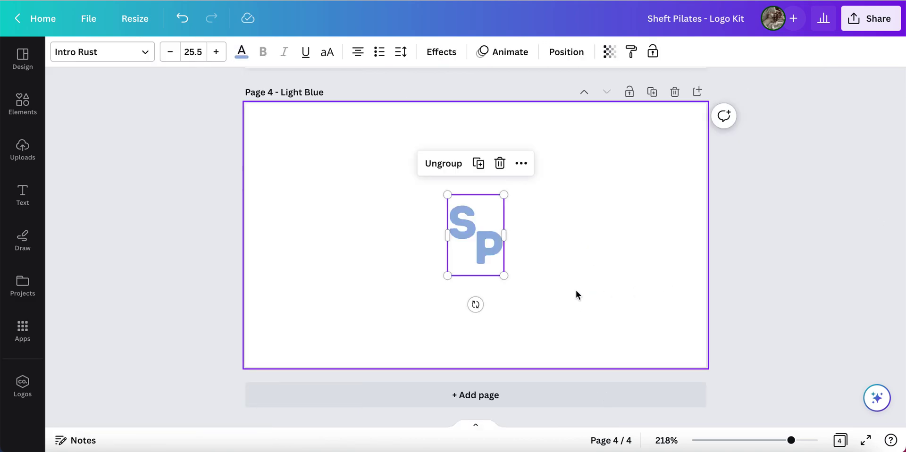
- Deselect the logo and scroll back up through all four pages to the Black page
scroll(576, 290, "up", 2)
left_click(625, 291)
scroll(574, 278, "up", 2)
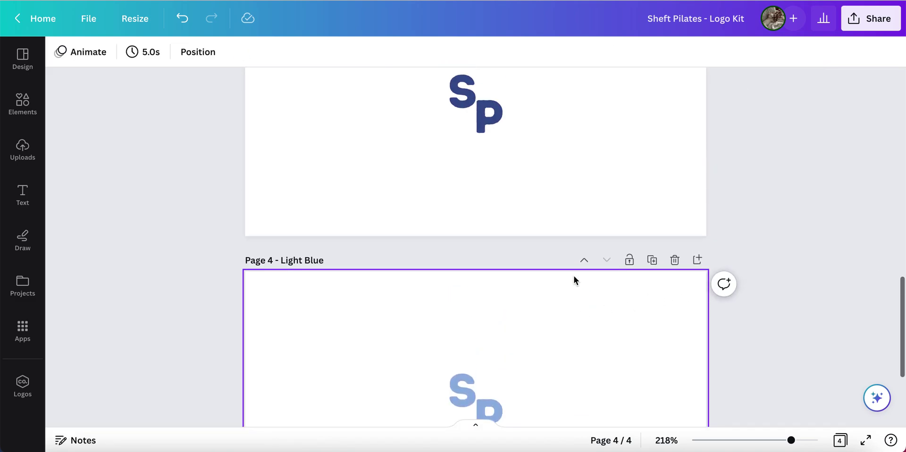
scroll(574, 277, "up", 10)
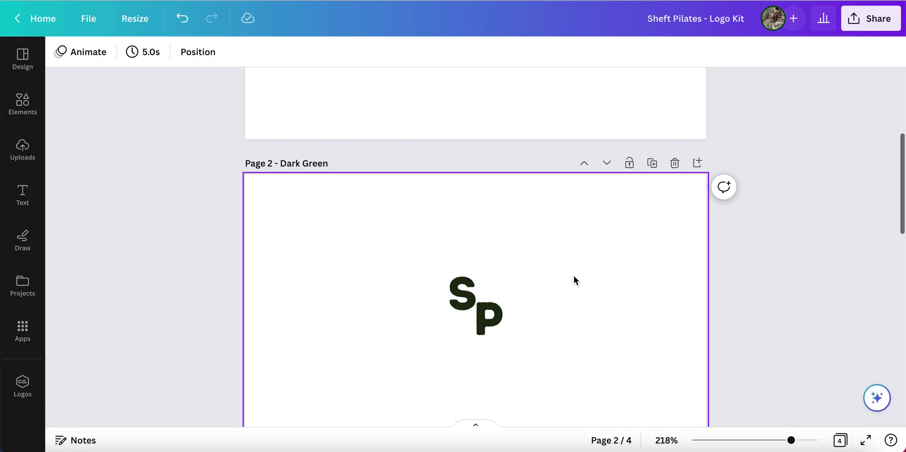
scroll(574, 280, "up", 5)
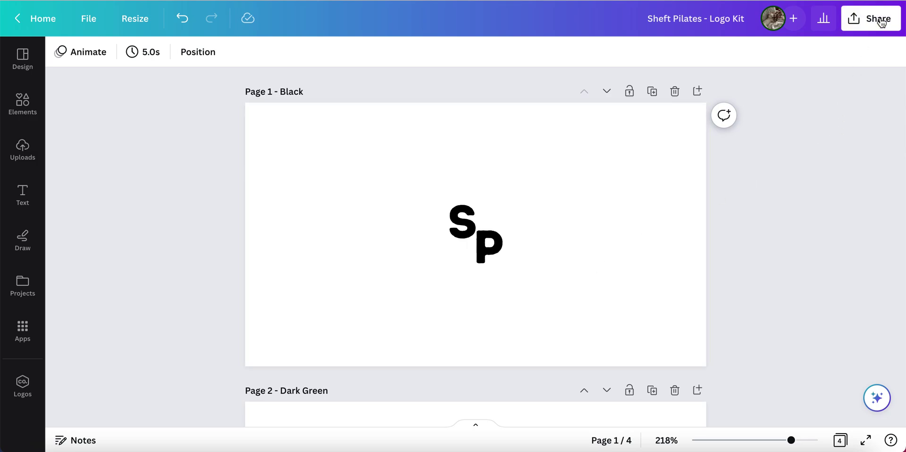
left_click(695, 4)
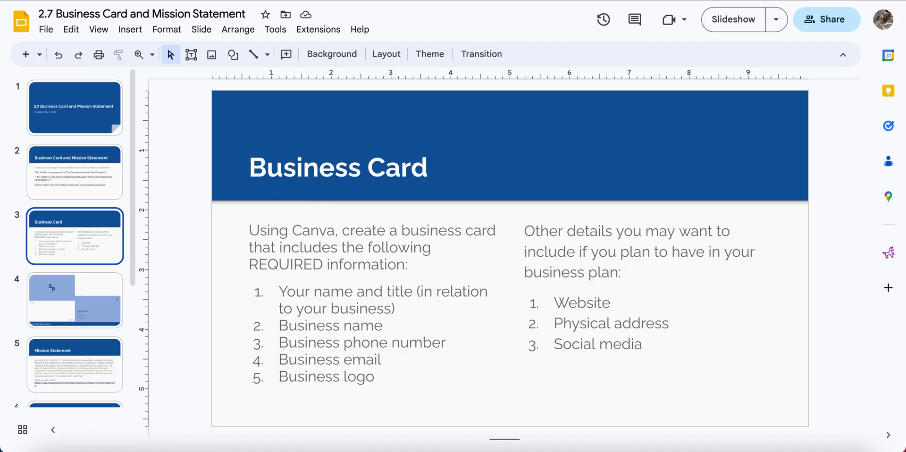
left_click(89, 313)
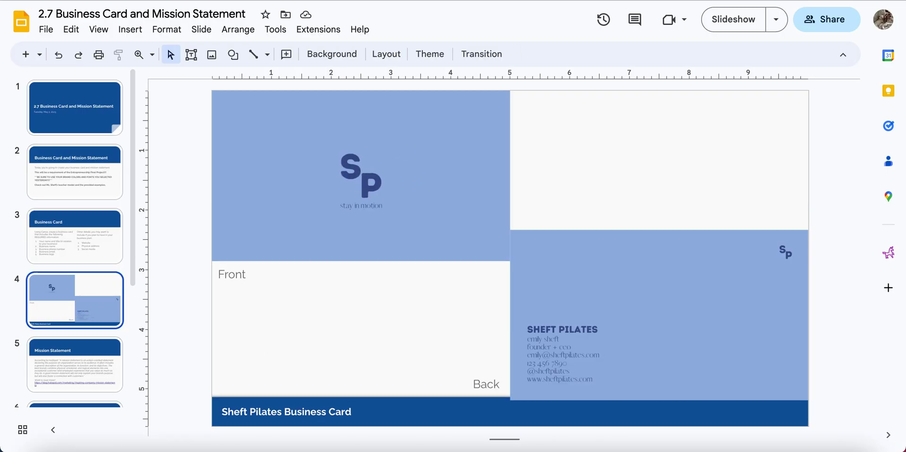
key("ctrl+Tab")
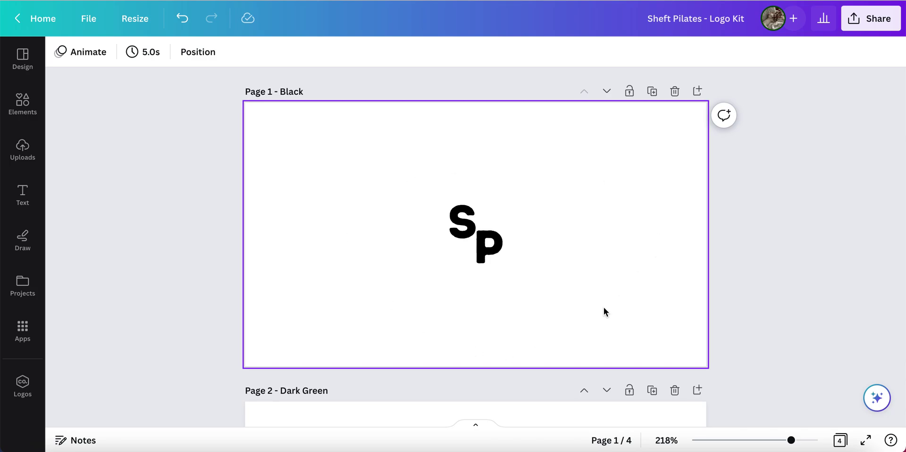
- Download all 4 pages as PNG with a transparent background
left_click(877, 26)
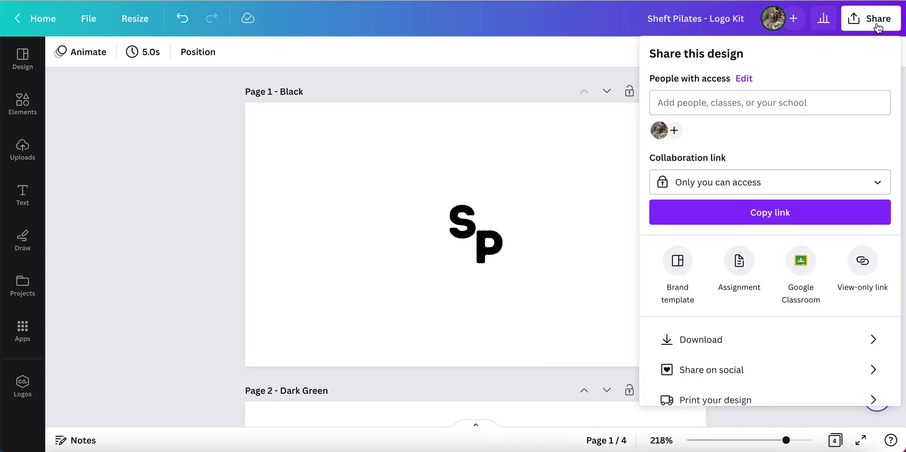
left_click(705, 339)
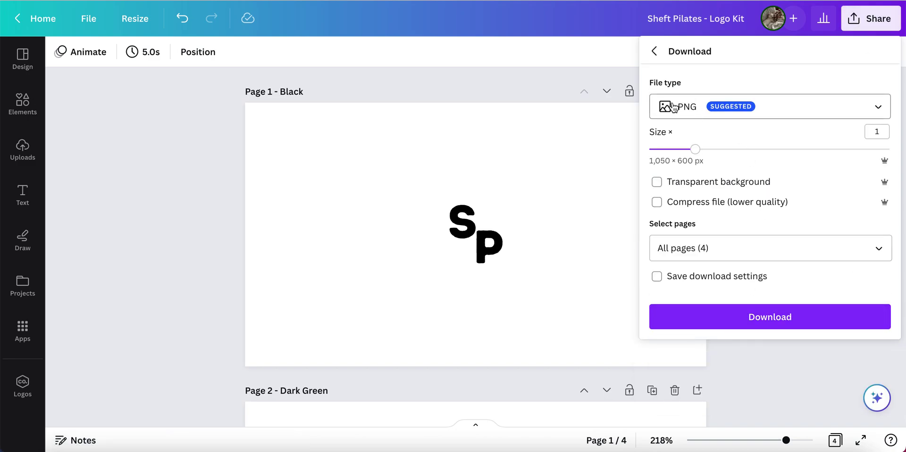
left_click(688, 184)
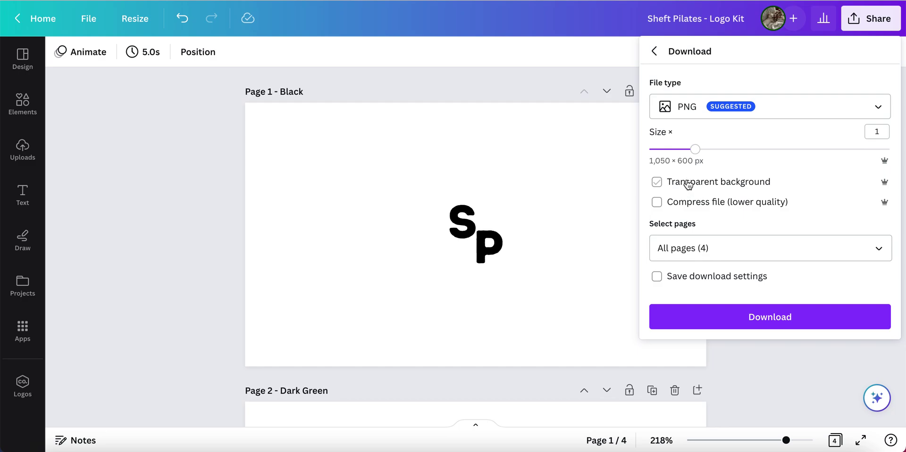
left_click(657, 185)
left_click(736, 323)
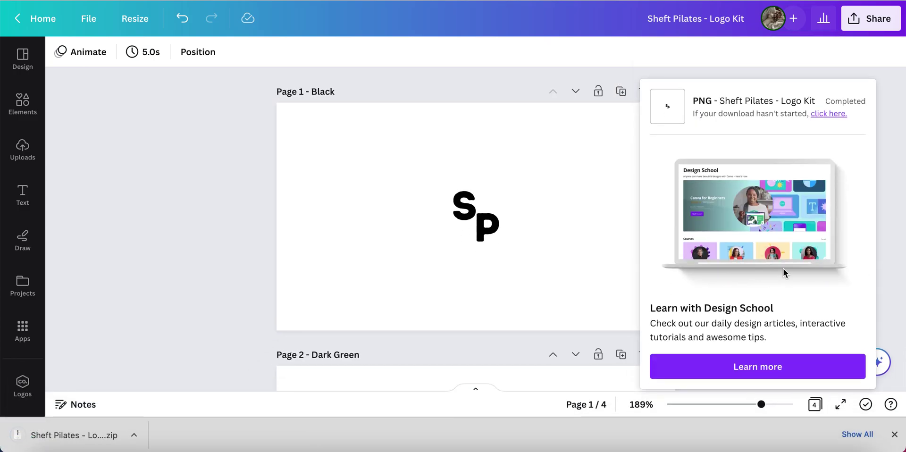
- Put the logo kit zip on the desktop, unzip it, and open the Sheft Pilates - Logo Kit folder
left_click_drag(904, 132, 711, 164)
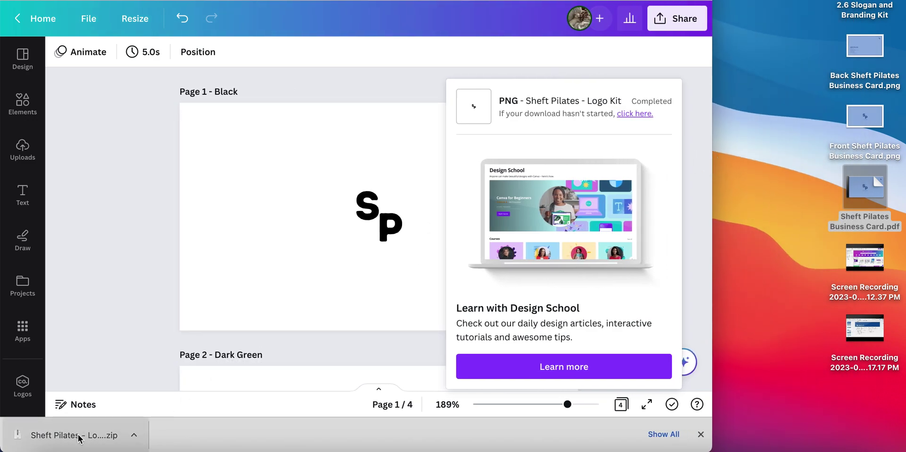
left_click_drag(63, 437, 807, 43)
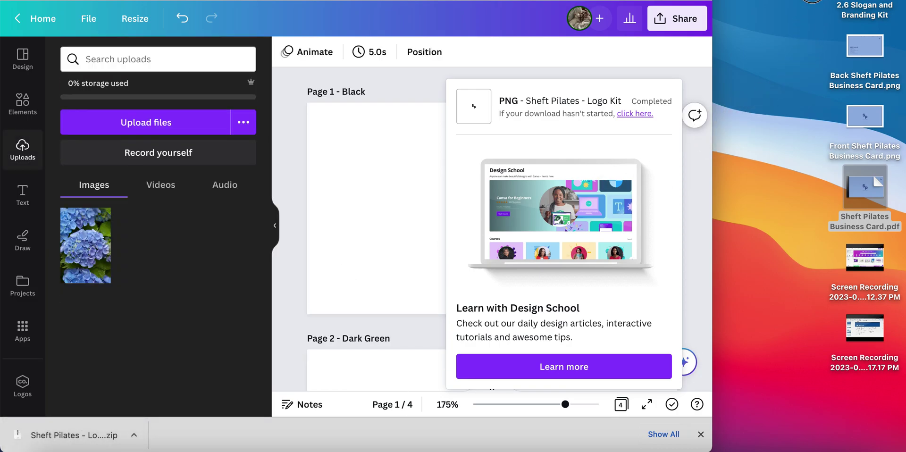
left_click_drag(812, 2, 788, 9)
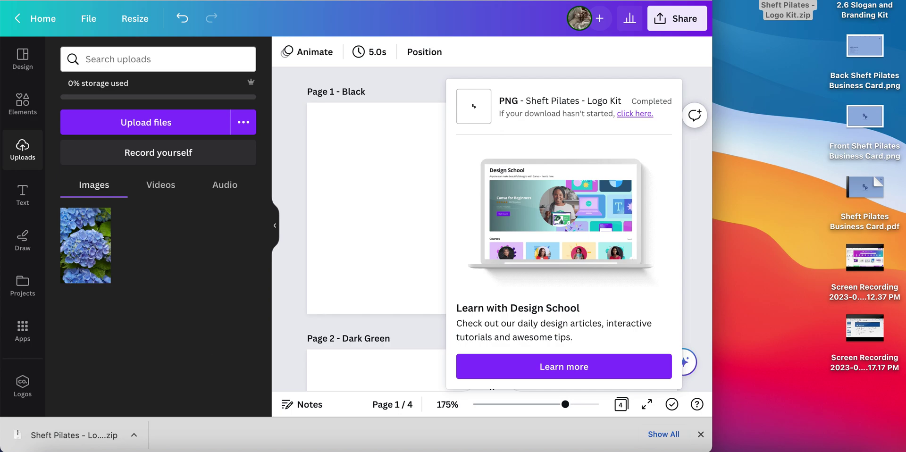
double_click(788, 10)
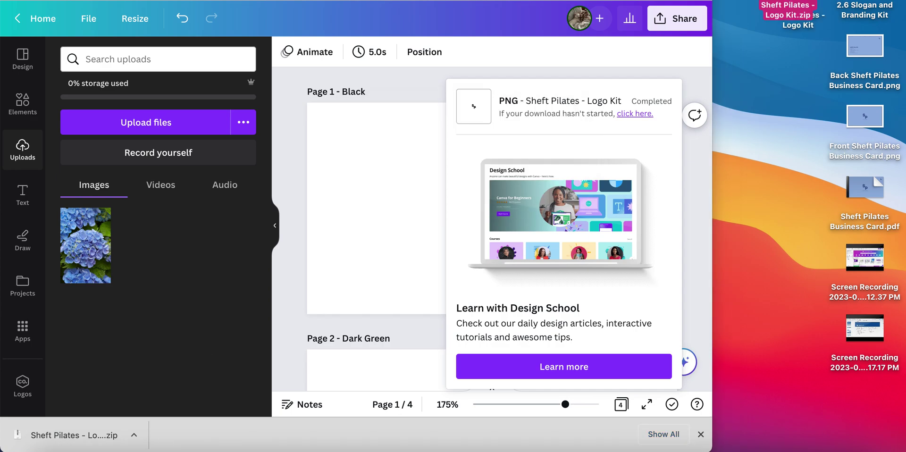
left_click(798, 20)
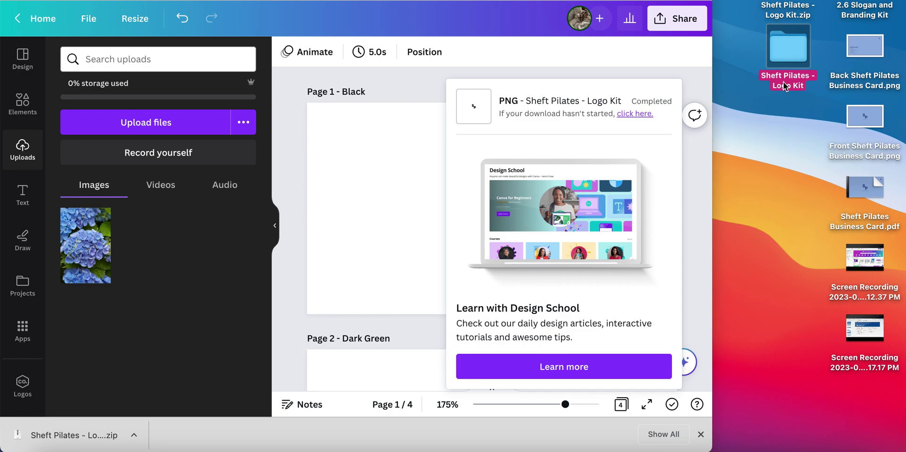
double_click(789, 42)
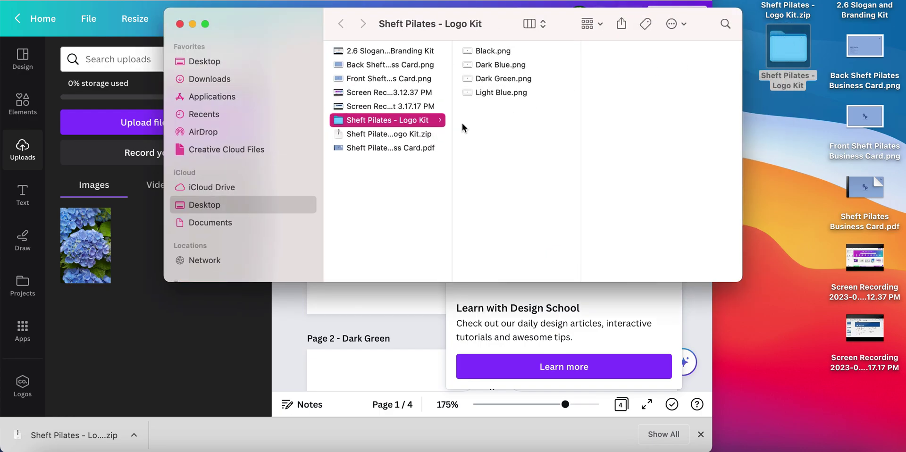
- Preview Light Blue.png to confirm the light blue SP on transparency, then quit Preview
left_click(491, 93)
key("space")
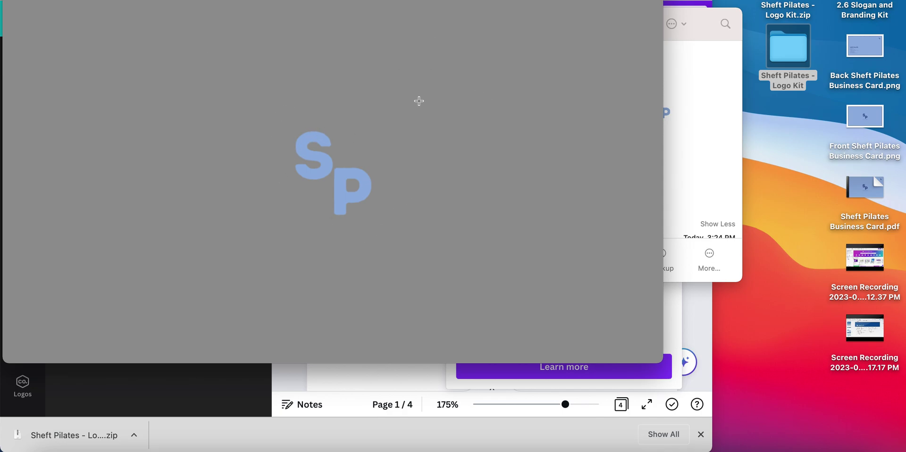
left_click(48, 0)
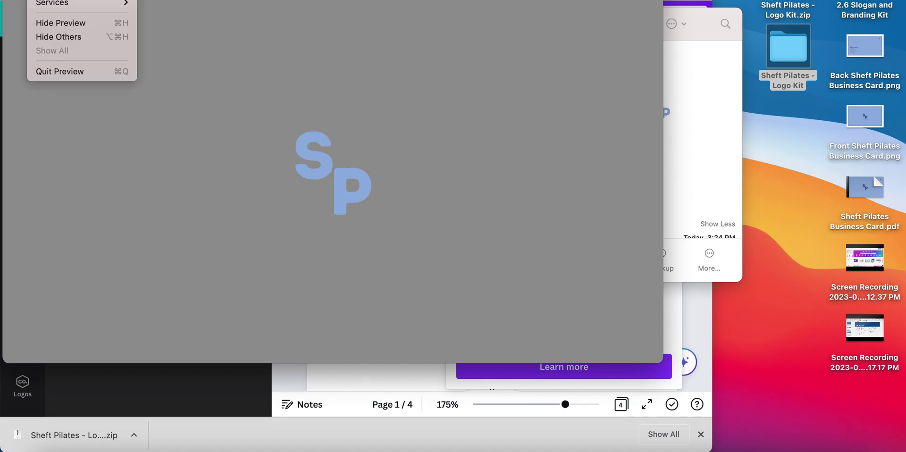
left_click(58, 71)
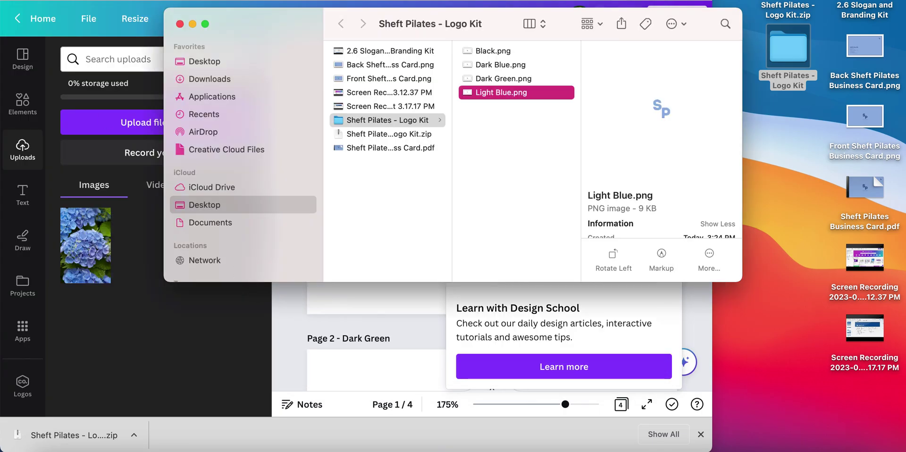
- Clear the download list, resize Canva beside the desktop, and reopen the Logo Kit folder
left_click(179, 24)
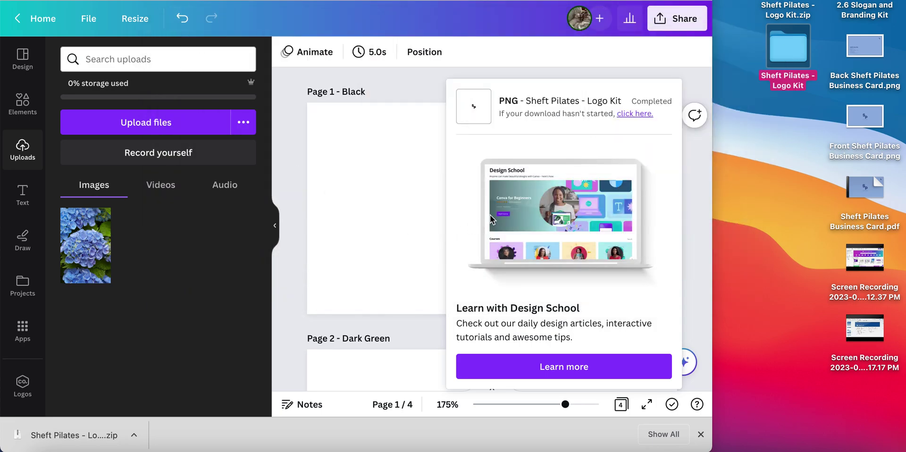
left_click(703, 438)
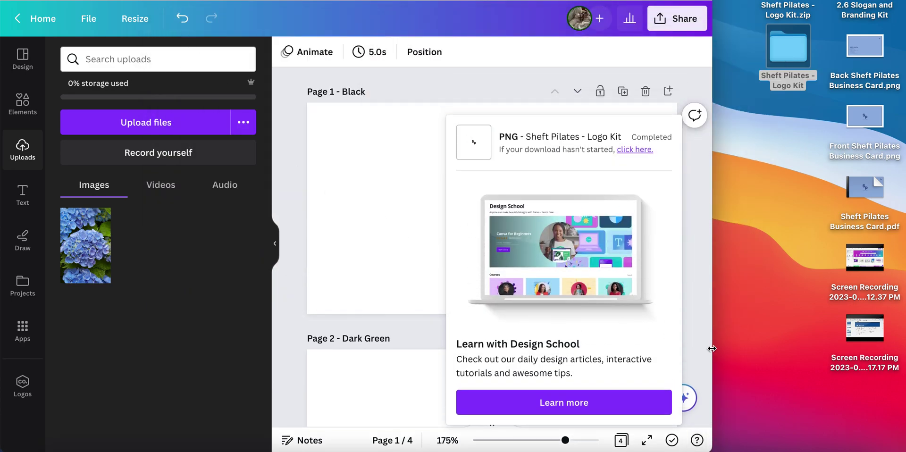
double_click(713, 349)
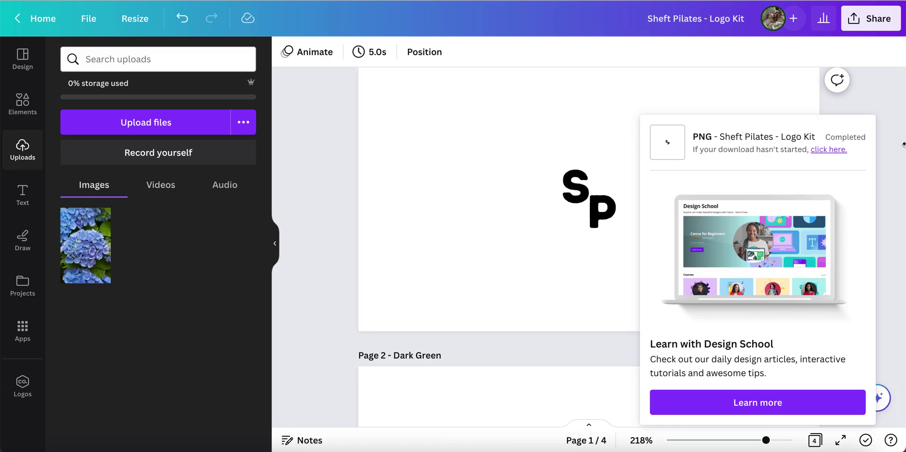
left_click_drag(904, 144, 719, 163)
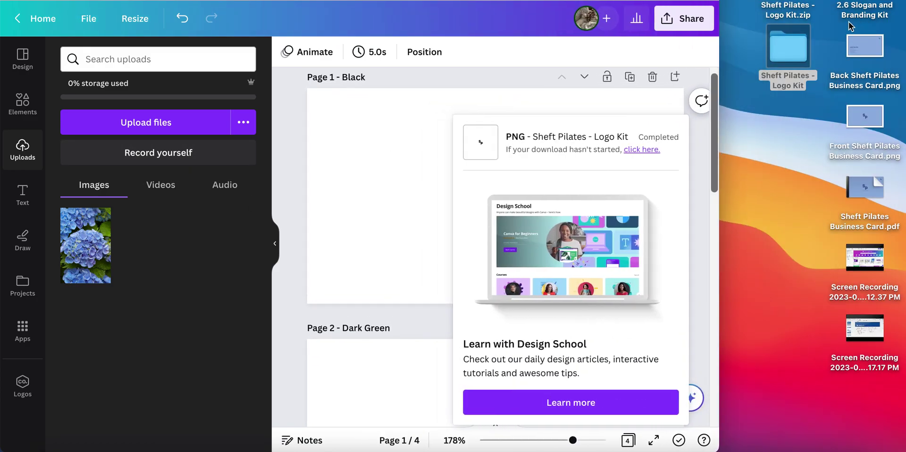
double_click(794, 50)
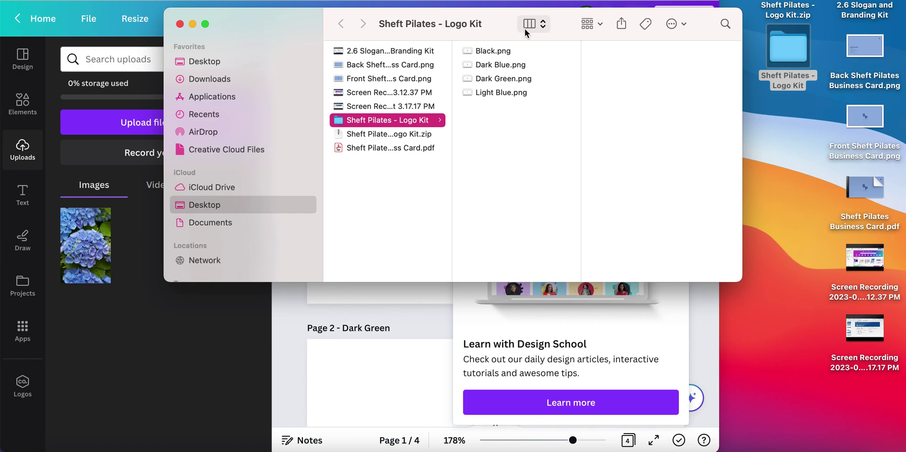
- Drag Black through Light Blue PNGs into Canva's Uploads, then close the folder window
left_click(491, 51)
left_click(489, 93, "shift")
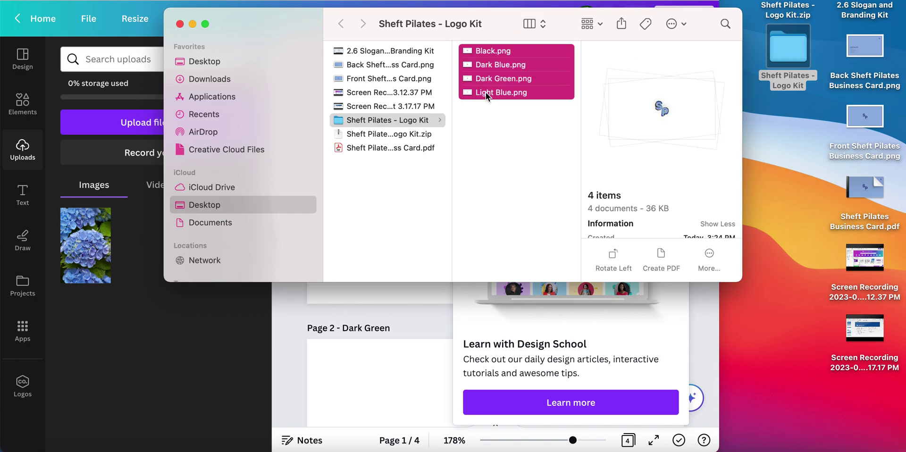
left_click_drag(488, 69, 202, 341)
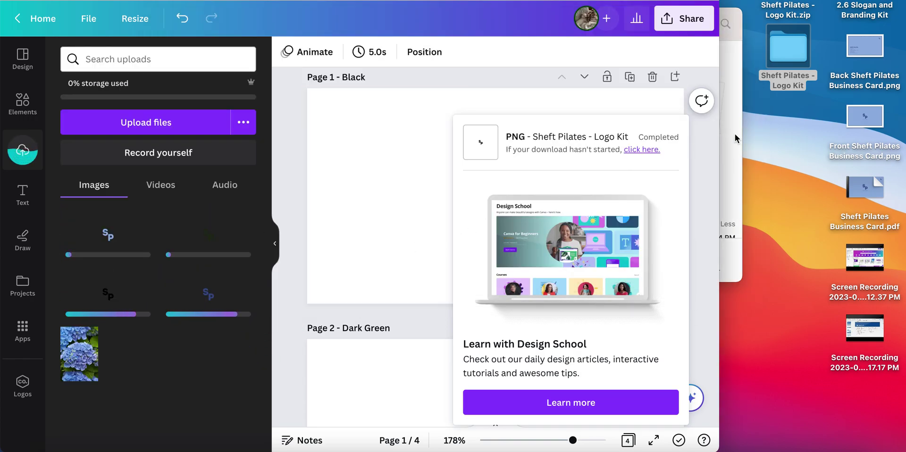
key("super+Tab")
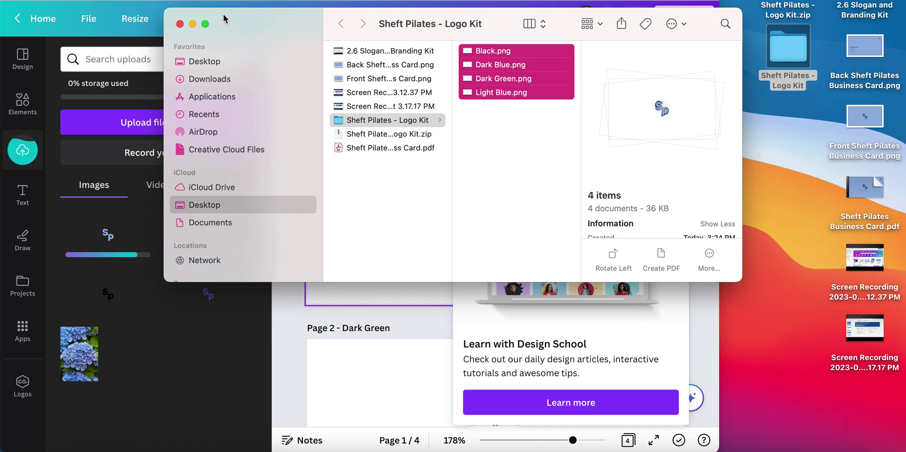
left_click(178, 26)
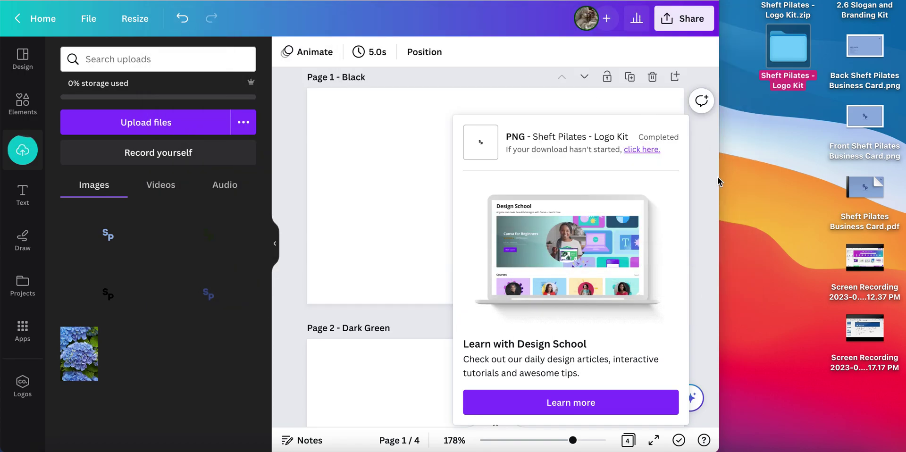
- Widen Canva, dismiss the download popup, and scroll up to Page 1 - Black
left_click_drag(719, 188, 903, 161)
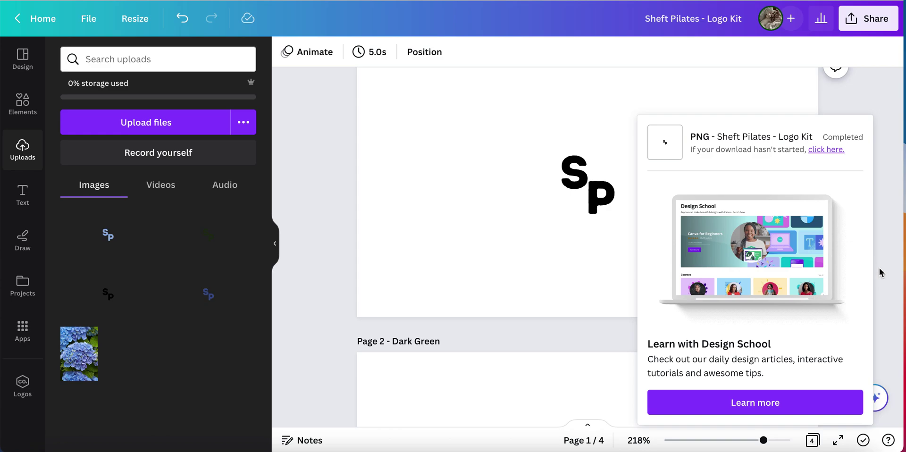
left_click(893, 281)
scroll(675, 262, "up", 1)
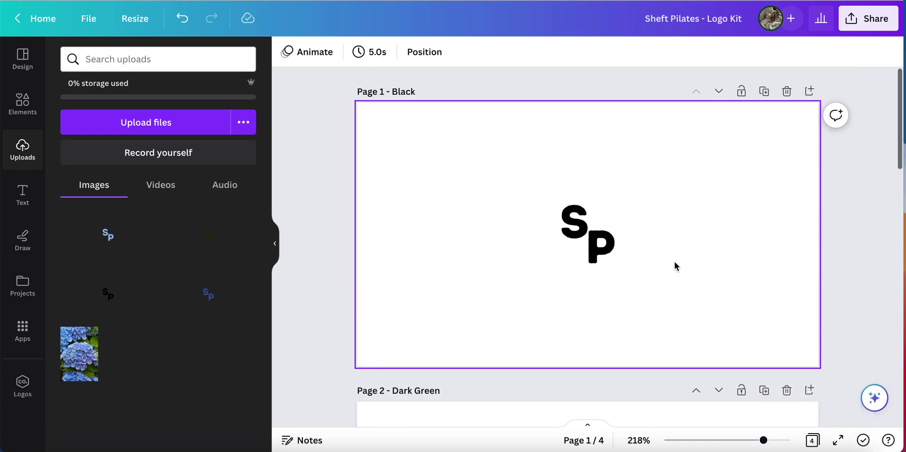